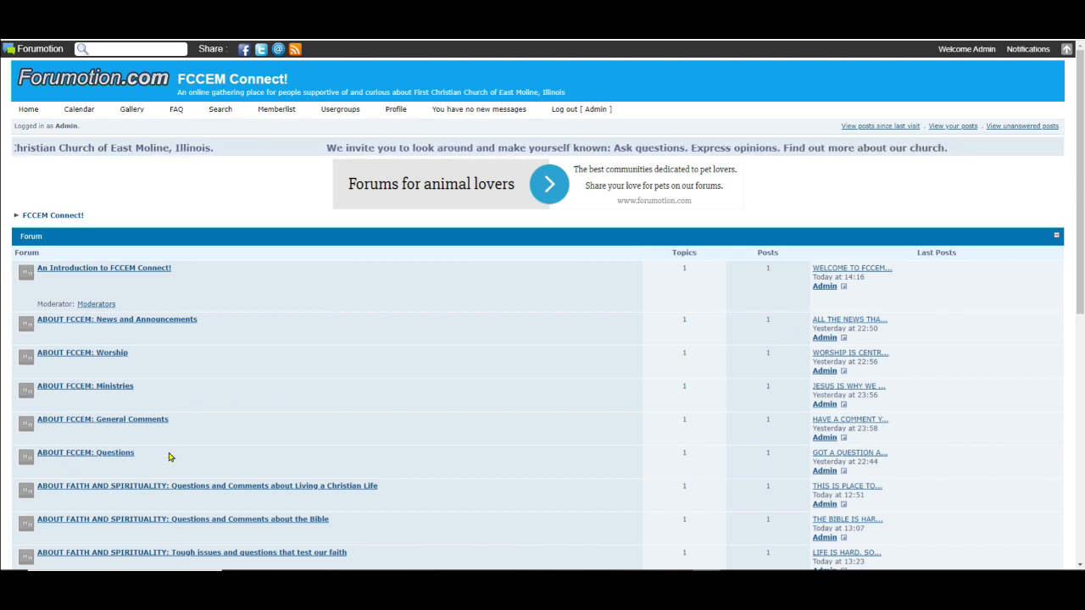
# Start a new topic in the ABOUT FCCEM: Questions forum, titled "This is my question for the church".
pyautogui.click(119, 455)
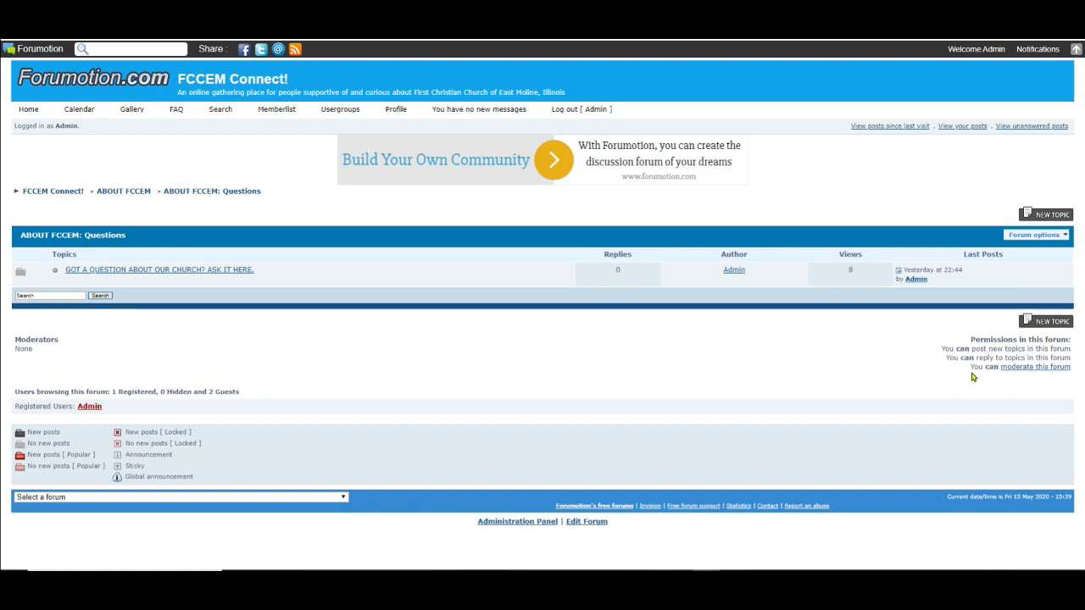
pyautogui.click(1050, 327)
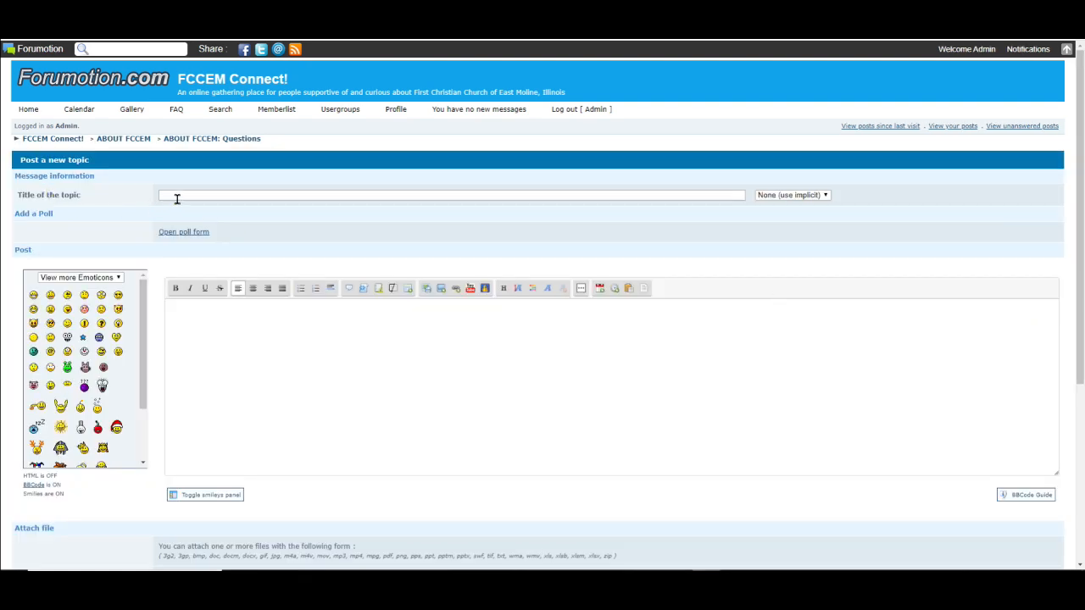
pyautogui.click(177, 197)
pyautogui.write('Thi')
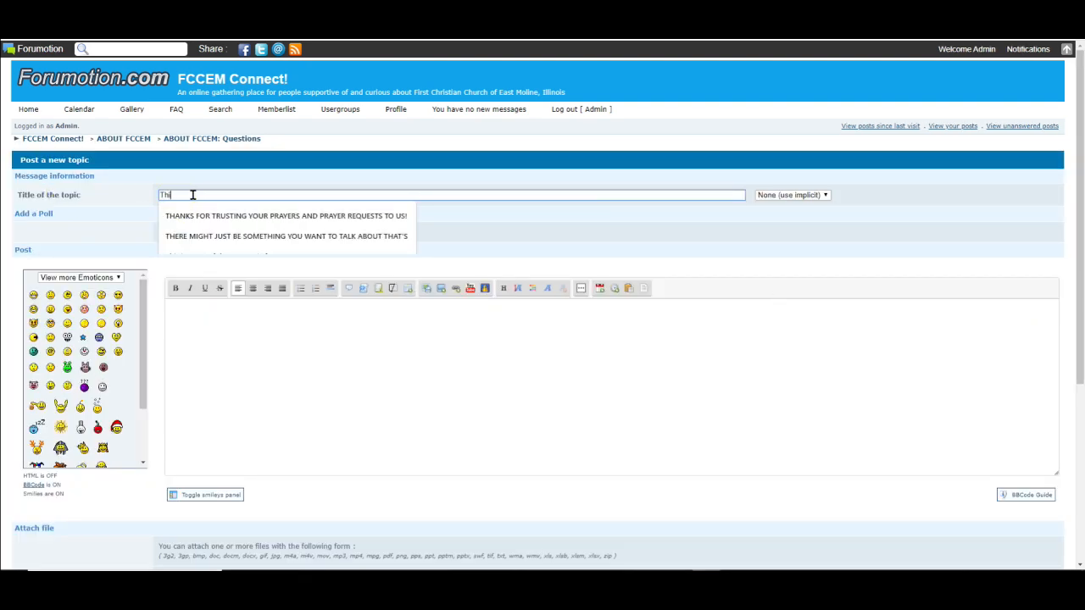
pyautogui.write('s is my question fro')
pyautogui.press('BackSpace')
pyautogui.press('BackSpace')
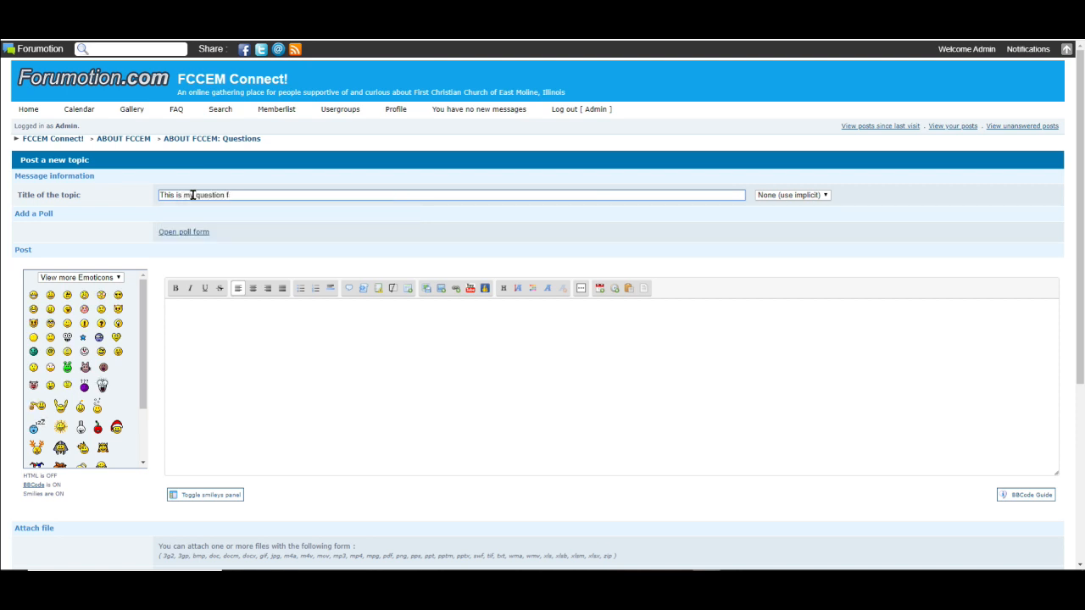
pyautogui.press('Tab')
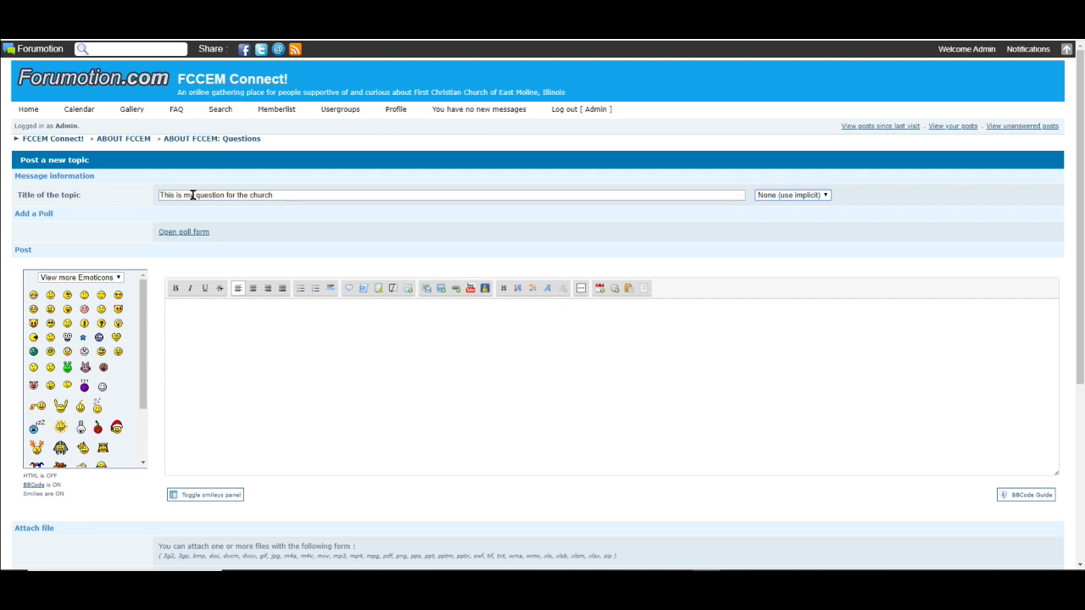
# Enter filler text in the message body, alternating between bold and regular formatting.
pyautogui.click(184, 314)
pyautogui.click(175, 288)
pyautogui.write('ihghnegfohioeboge4b')
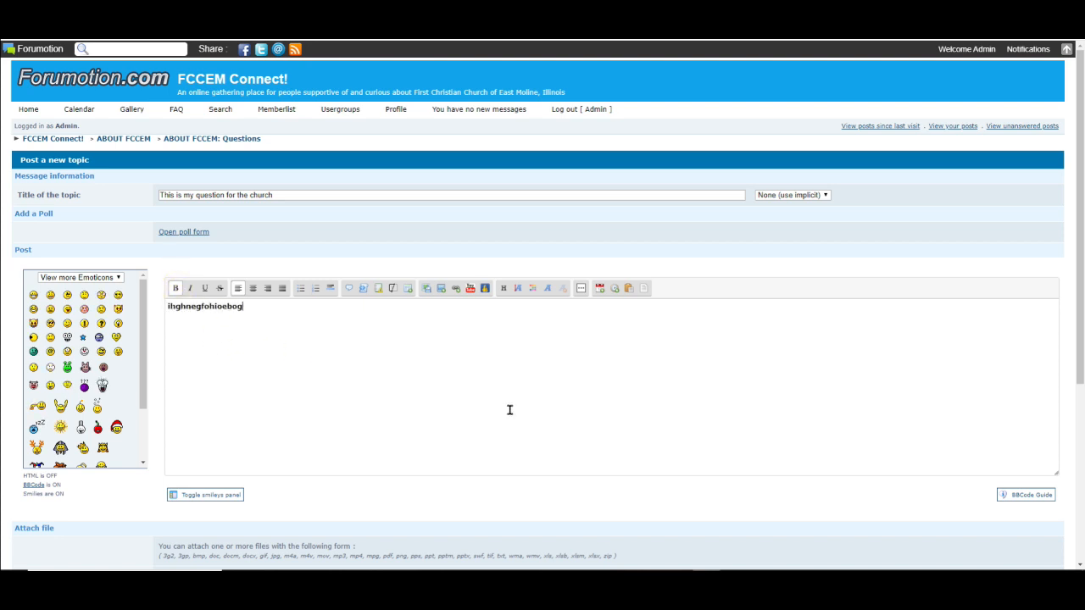
pyautogui.click(177, 290)
pyautogui.write('rgojpgjpoergjpogr')
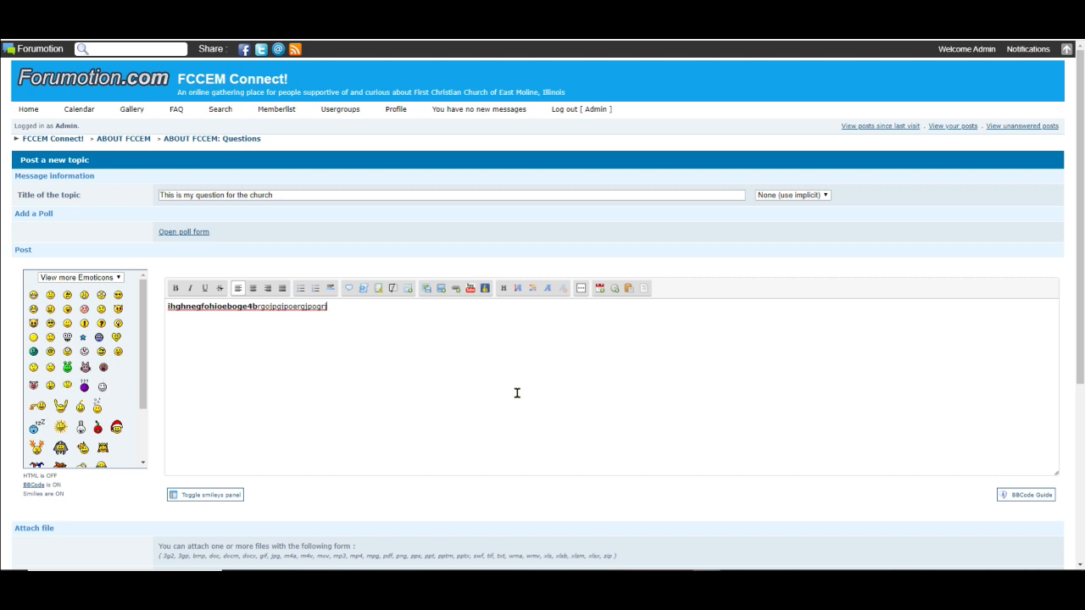
pyautogui.write('j')
pyautogui.hotkey('ctrl', 'b')
pyautogui.write('fijfpojeofjfgeohie')
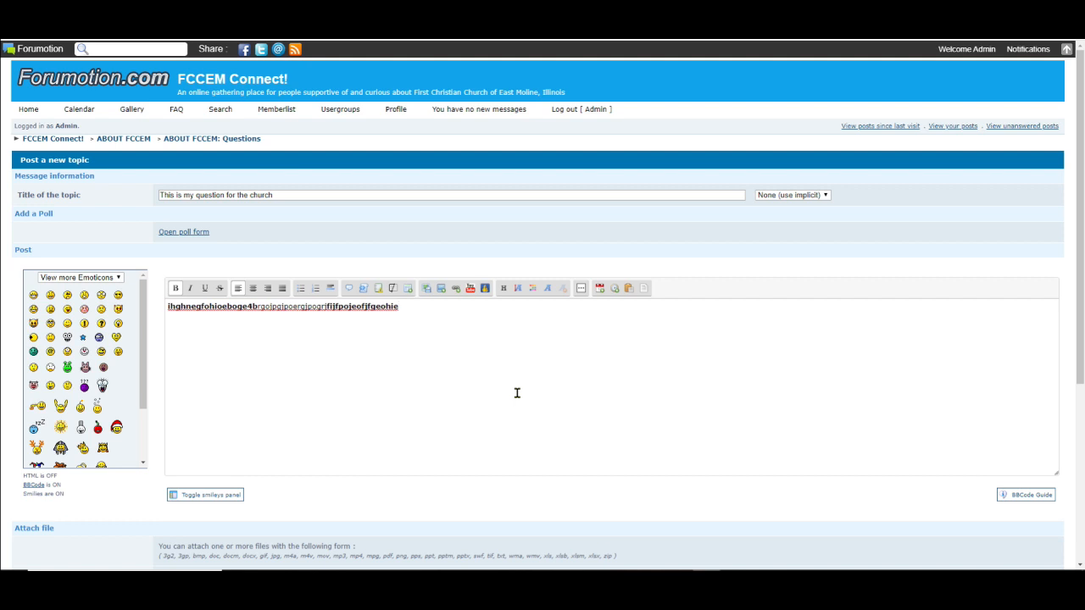
pyautogui.hotkey('ctrl', 'b')
pyautogui.write('epoihefohiefohiefohiefoihefohief')
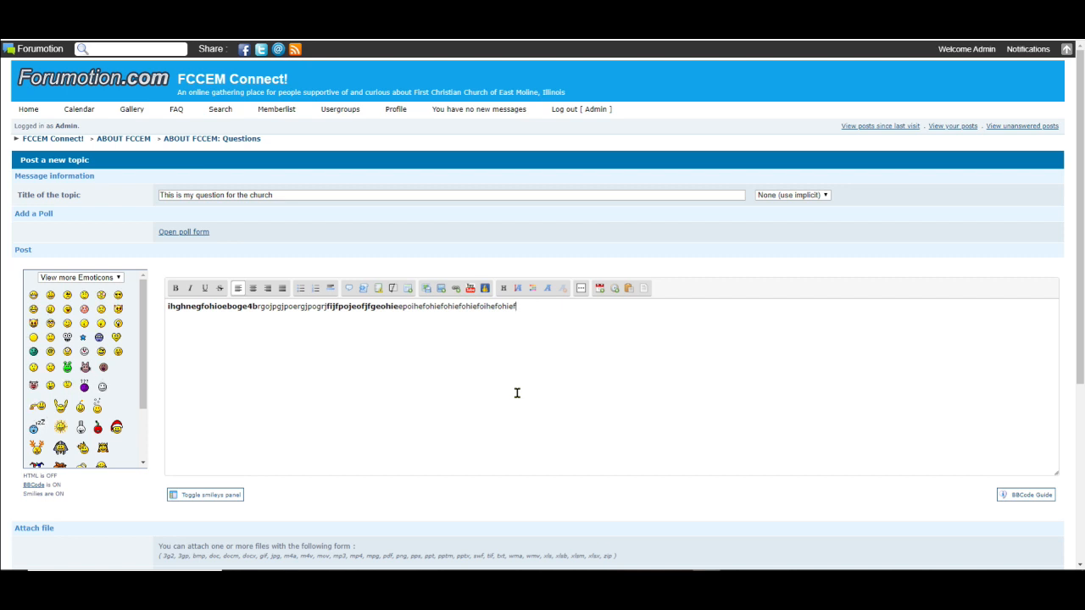
# Append underlined filler text to the message body, and clear the entire body.
pyautogui.write('fdhbwsbkwfbcfwkjb')
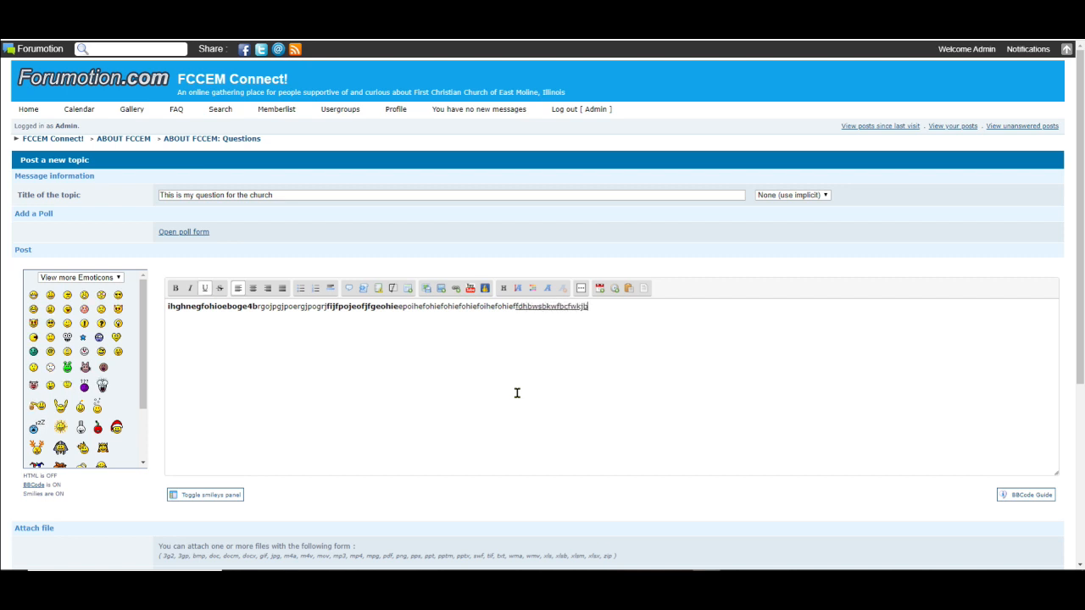
pyautogui.write('knbdnbevflnbdevklj')
pyautogui.hotkey('ctrl', 'a')
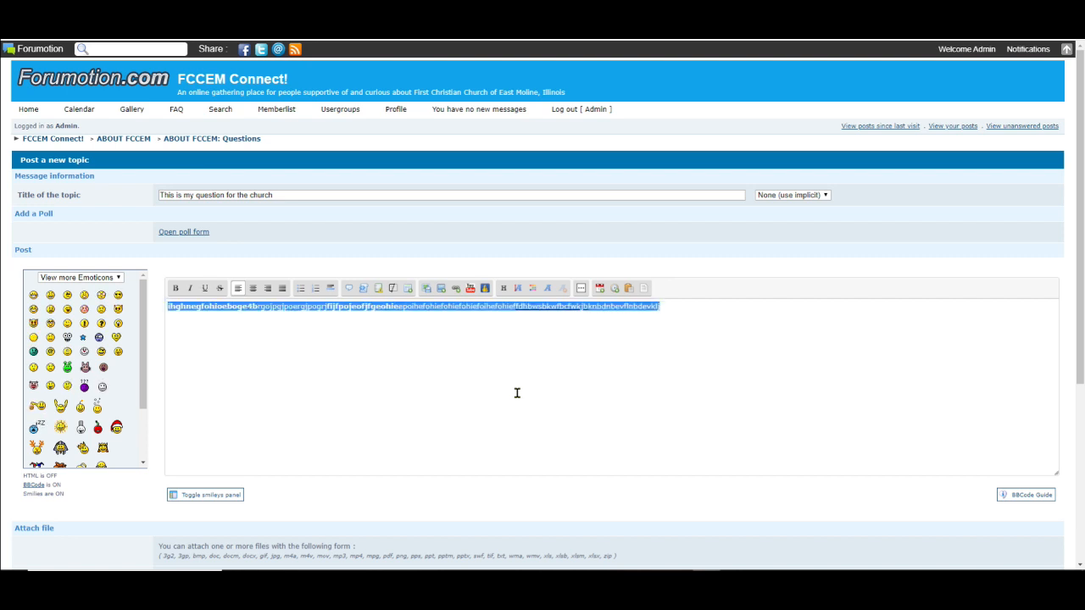
pyautogui.press('Delete')
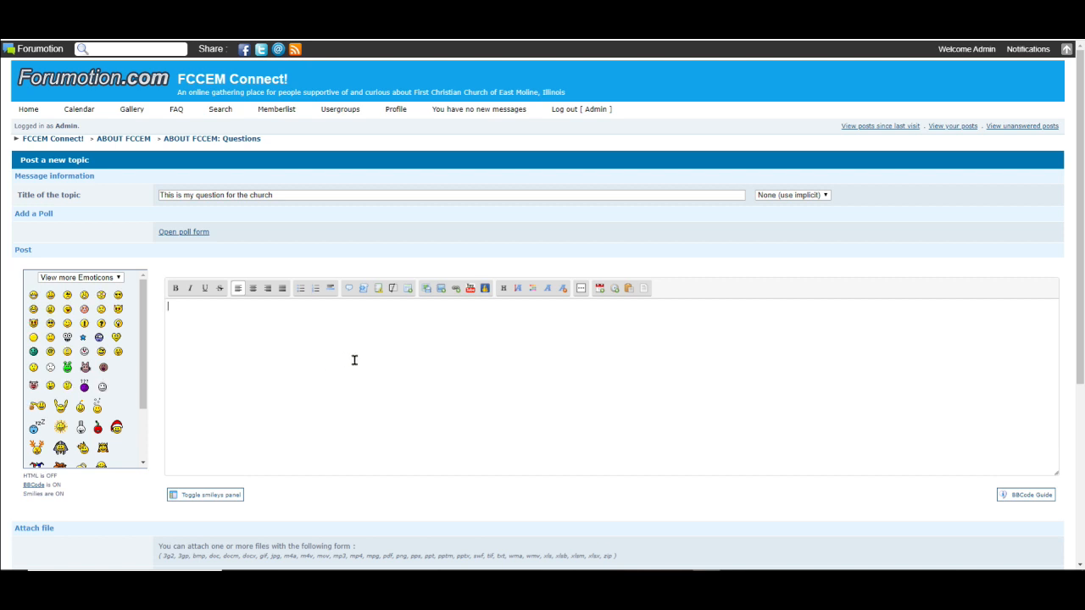
# Enter "This is a sample line of text." as the message body, formatted as regular text without bold.
pyautogui.write('This is a sampl')
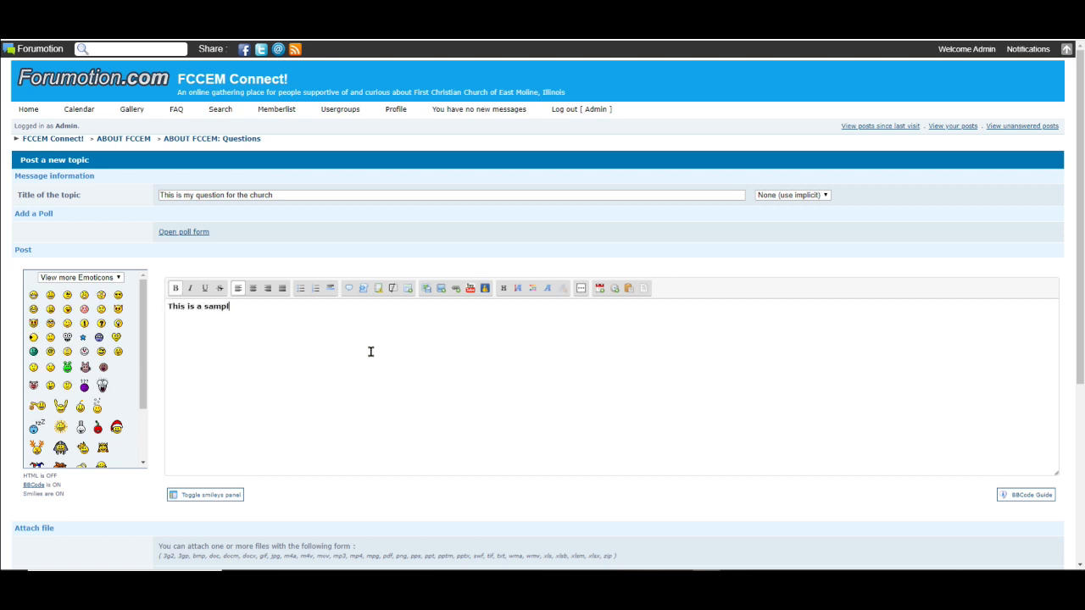
pyautogui.write('e line of text.')
pyautogui.tripleClick(204, 306)
pyautogui.click(176, 288)
pyautogui.click(220, 344)
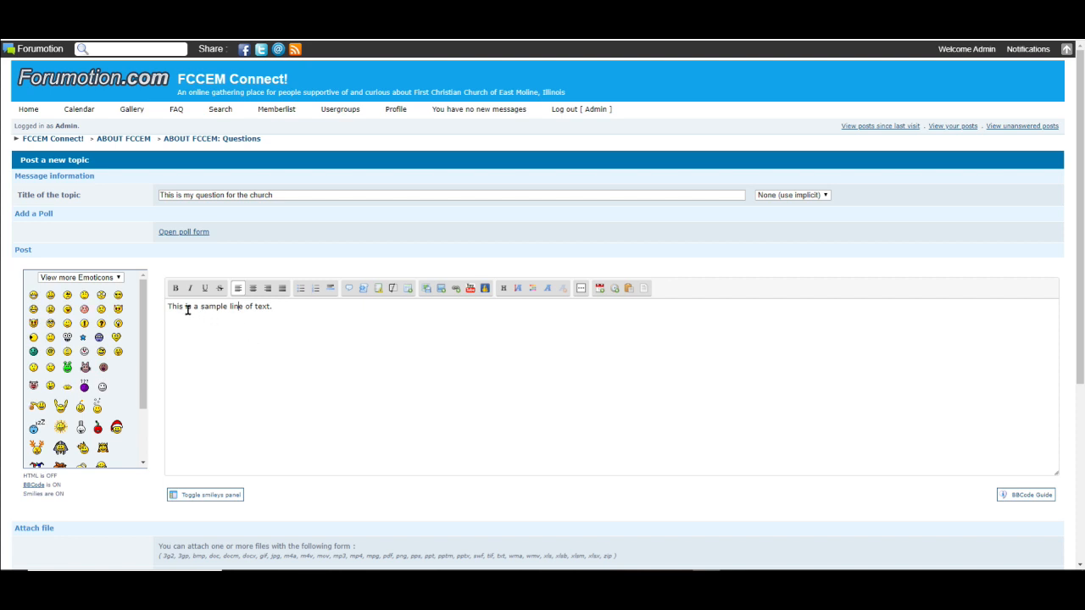
# Apply strikethrough to the whole sample line and remove it again.
pyautogui.moveTo(274, 312); pyautogui.dragTo(147, 312)
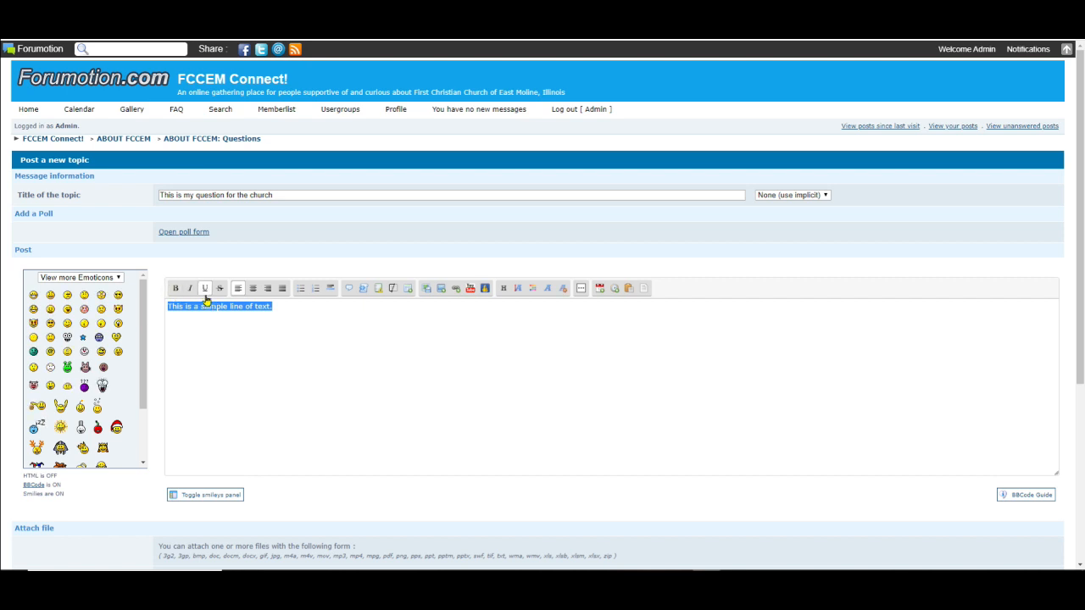
pyautogui.click(220, 288)
pyautogui.click(284, 362)
pyautogui.moveTo(289, 306); pyautogui.dragTo(147, 291)
pyautogui.click(220, 289)
# Try left, centre and right alignment on the sample line, and leave it justified.
pyautogui.click(238, 288)
pyautogui.click(255, 290)
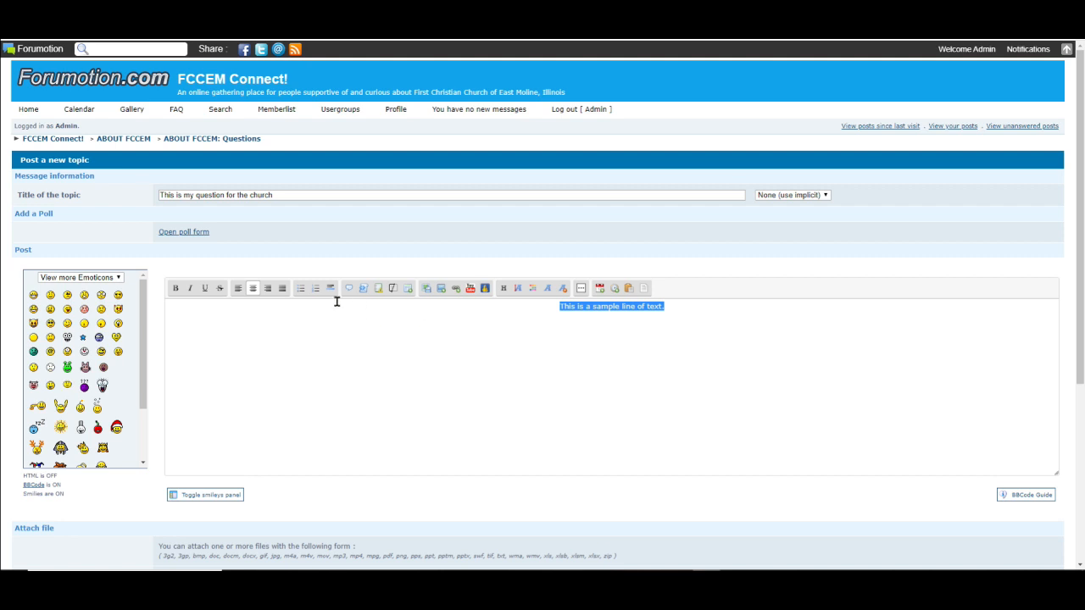
pyautogui.click(268, 289)
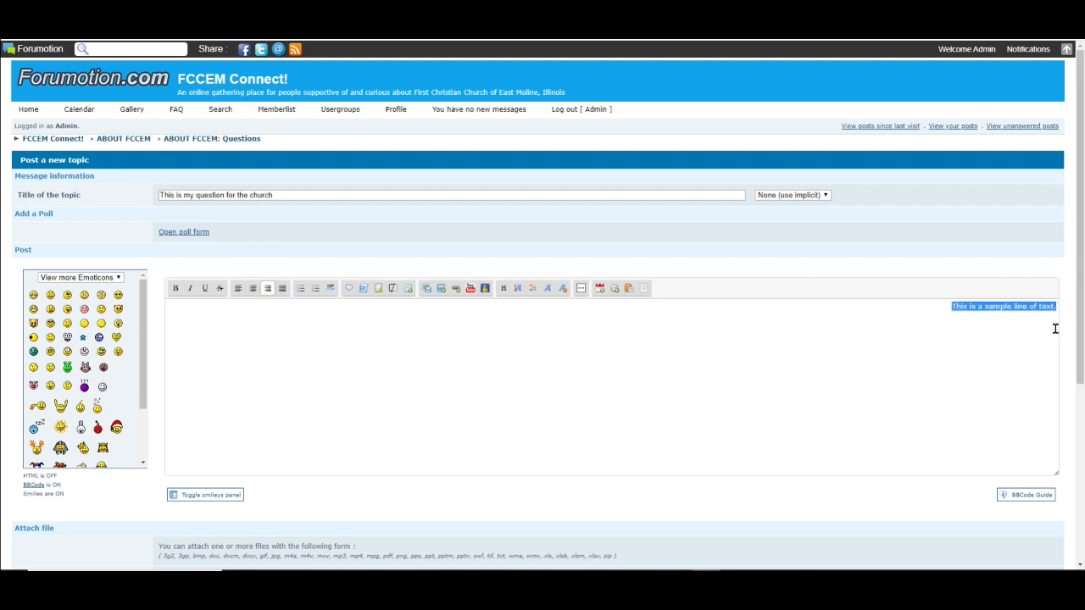
pyautogui.click(278, 293)
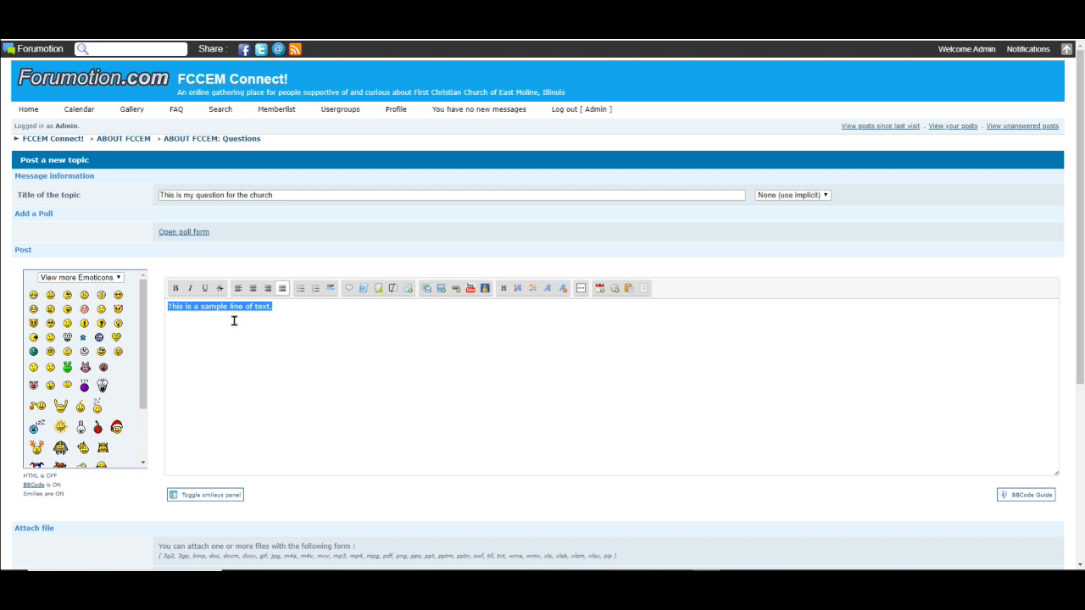
# Turn the sample line into a bulleted list and add the items "efpojepjfe" and "ojhfgpjiheifhp".
pyautogui.click(166, 318)
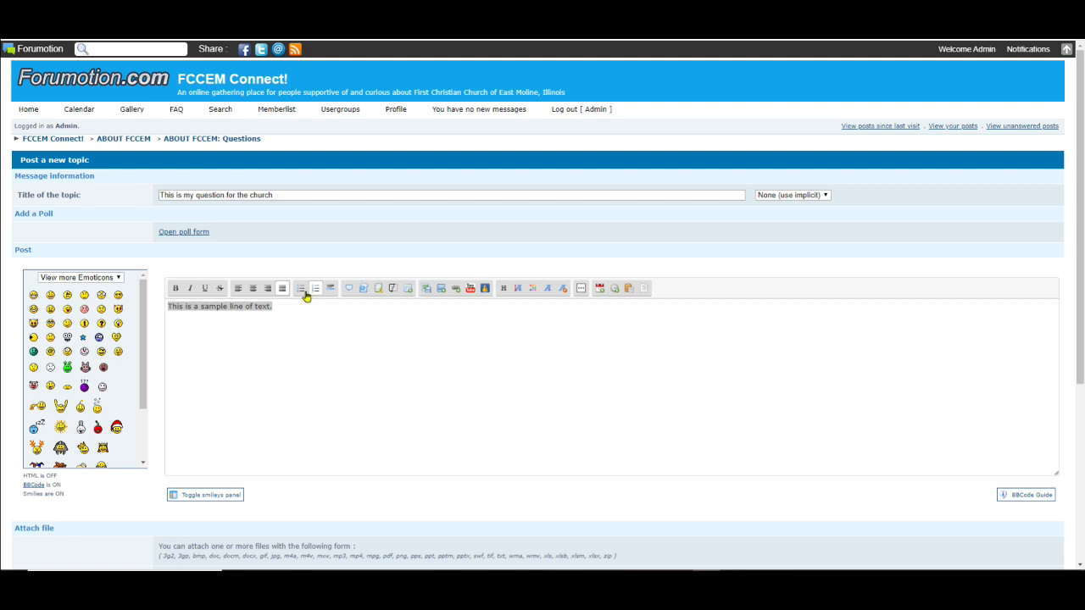
pyautogui.click(184, 311)
pyautogui.click(182, 334)
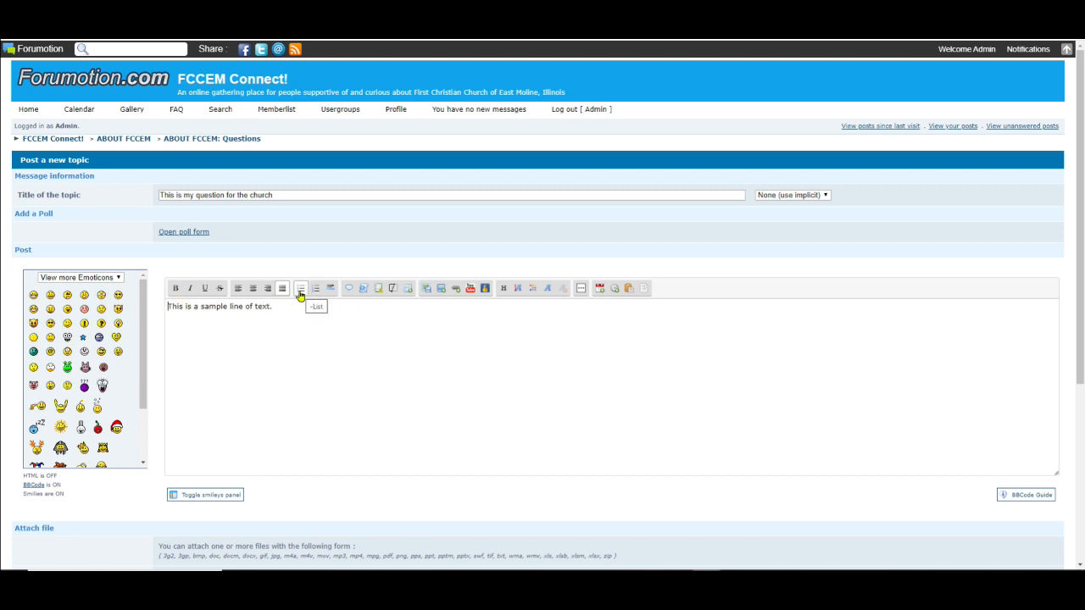
pyautogui.click(300, 289)
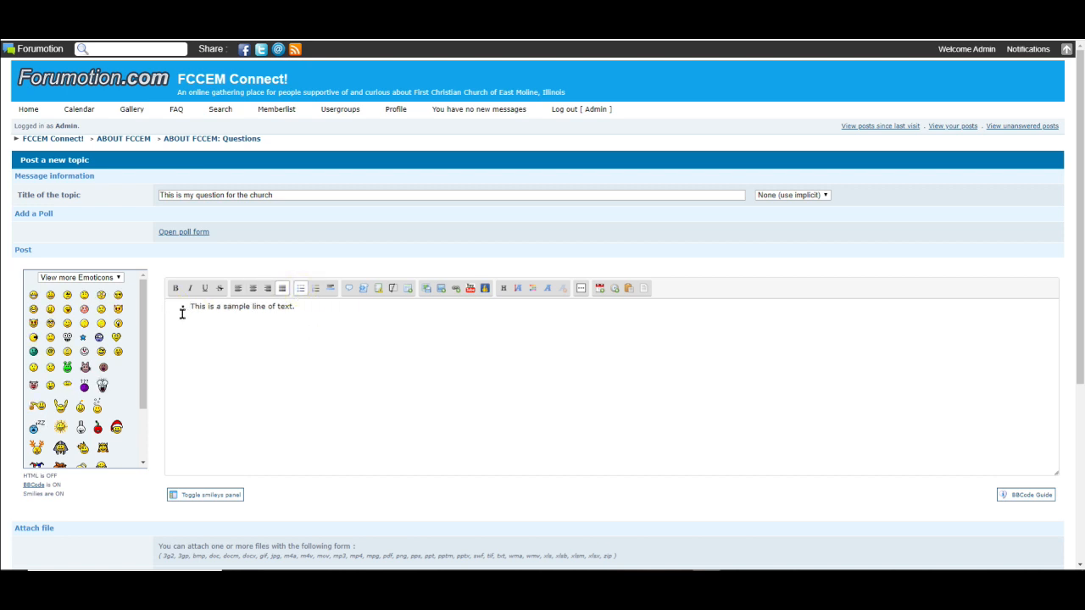
pyautogui.click(306, 305)
pyautogui.write('efpojepjfe')
pyautogui.press('Return')
pyautogui.write('ojhfgpjlhelfhp')
# End the bulleted list and add the plain line "efkeponegoinhegoibegfohbegfobegf" below it.
pyautogui.press('Return')
pyautogui.click(187, 322)
pyautogui.click(197, 334)
pyautogui.press('BackSpace')
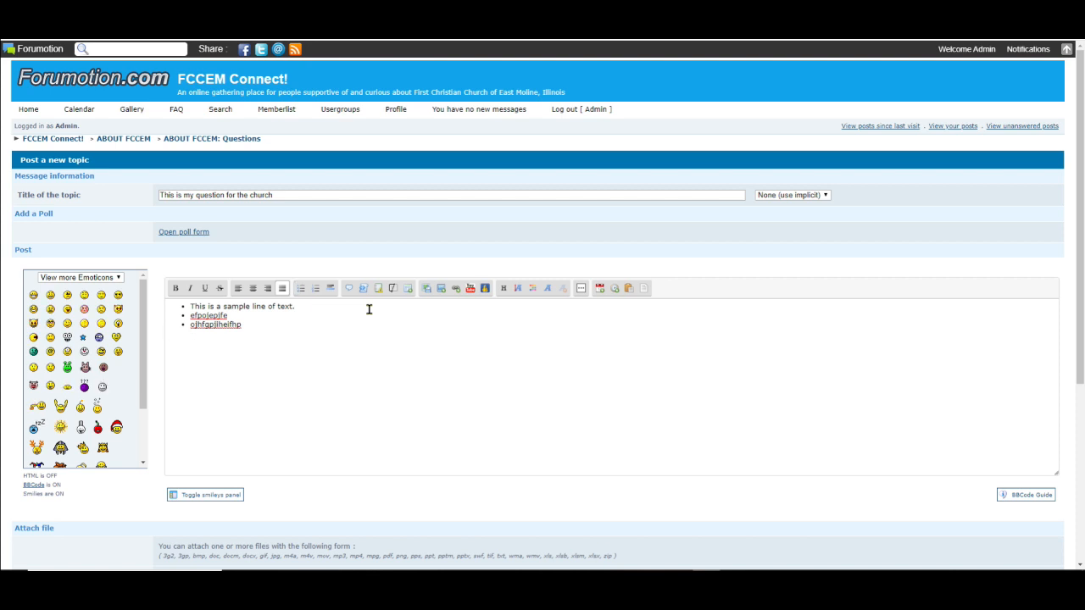
pyautogui.write('efkeponegoinhegoibegfohbegfobegf')
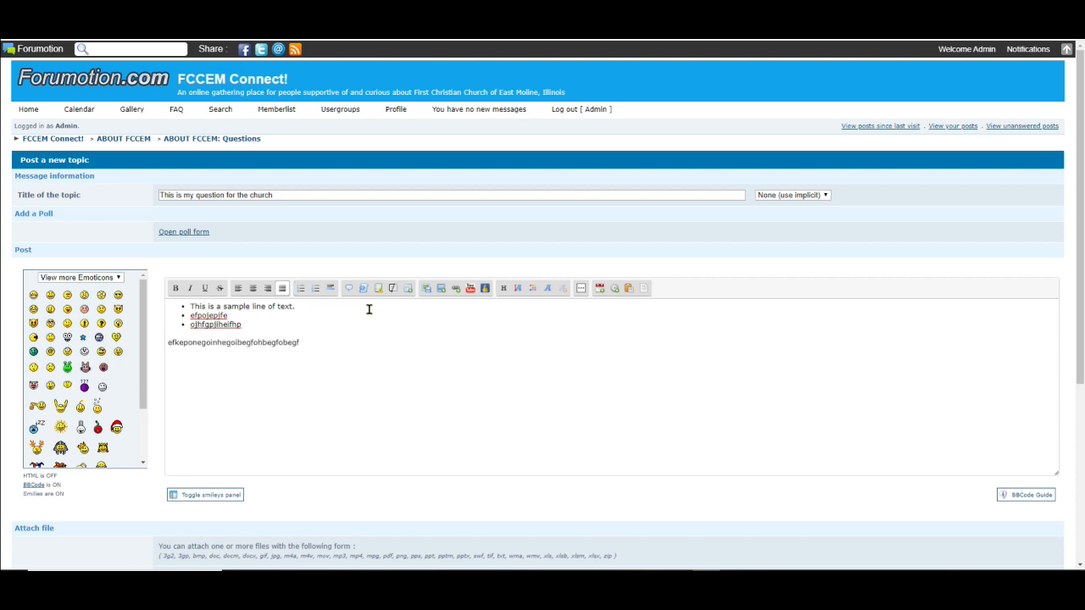
pyautogui.press('Return')
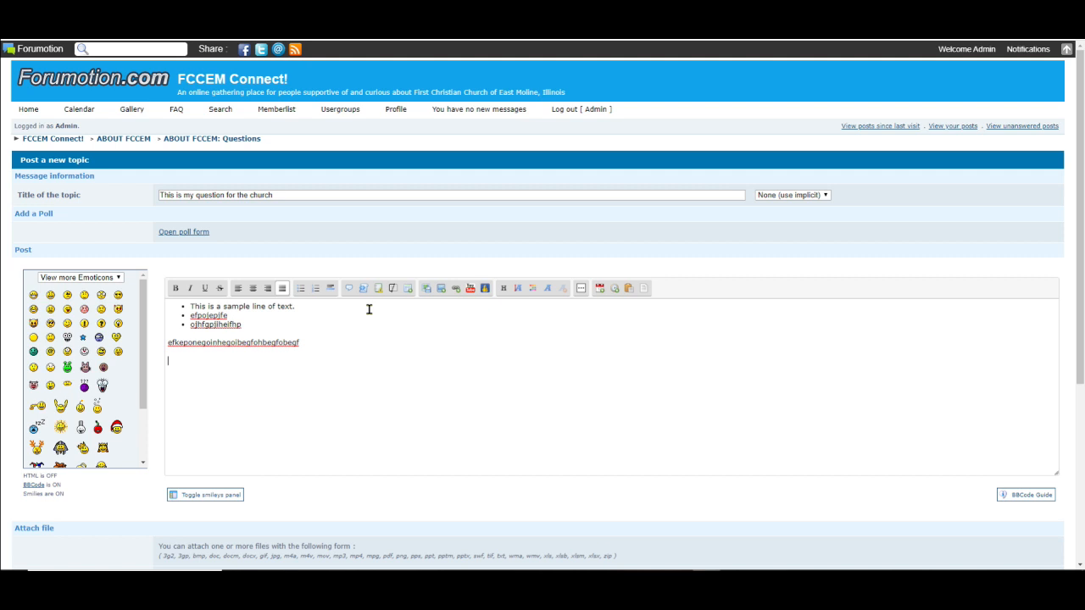
# Add a numbered list with the items "gihegohiegohbe", "elihgfeoibhegfoihbge", ";ipehbfgoebigfe" and "biwefbweofbwol".
pyautogui.click(315, 289)
pyautogui.write('gihegohiegohbe')
pyautogui.press('Return')
pyautogui.write('elihgfeoibhegfoihbge')
pyautogui.press('Return')
pyautogui.write(';ipehbfgoebigfe biwefbweofbwol')
pyautogui.press('Return')
# End the numbered list and add the separate plain line "wfiknwobwefobweofbwefiobwefibu" below it.
pyautogui.write(';')
pyautogui.press('BackSpace')
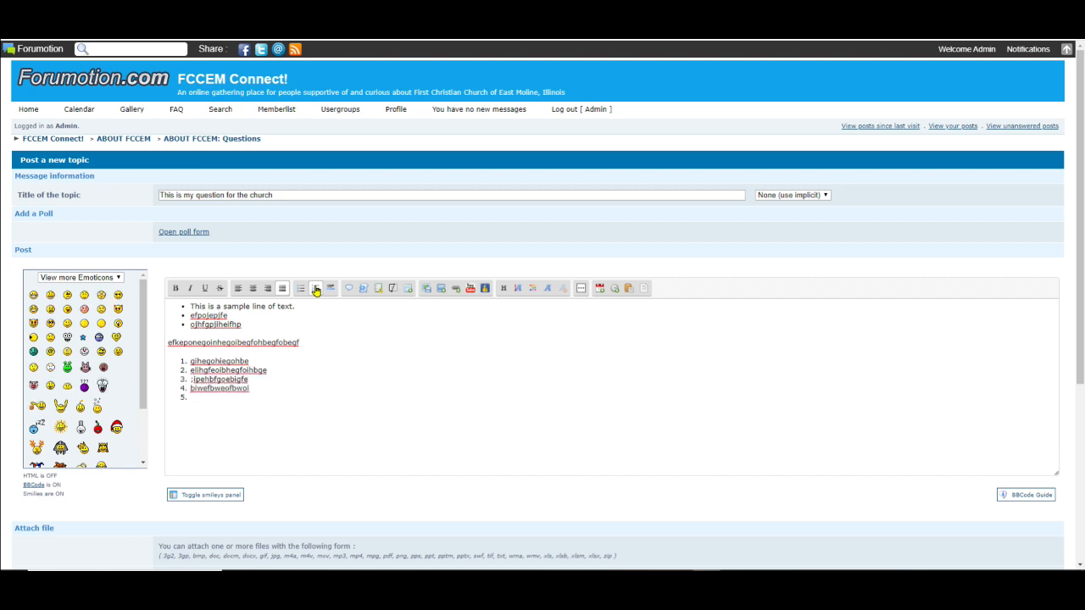
pyautogui.write('wfiknwobwefobweofbwefiobwefibu')
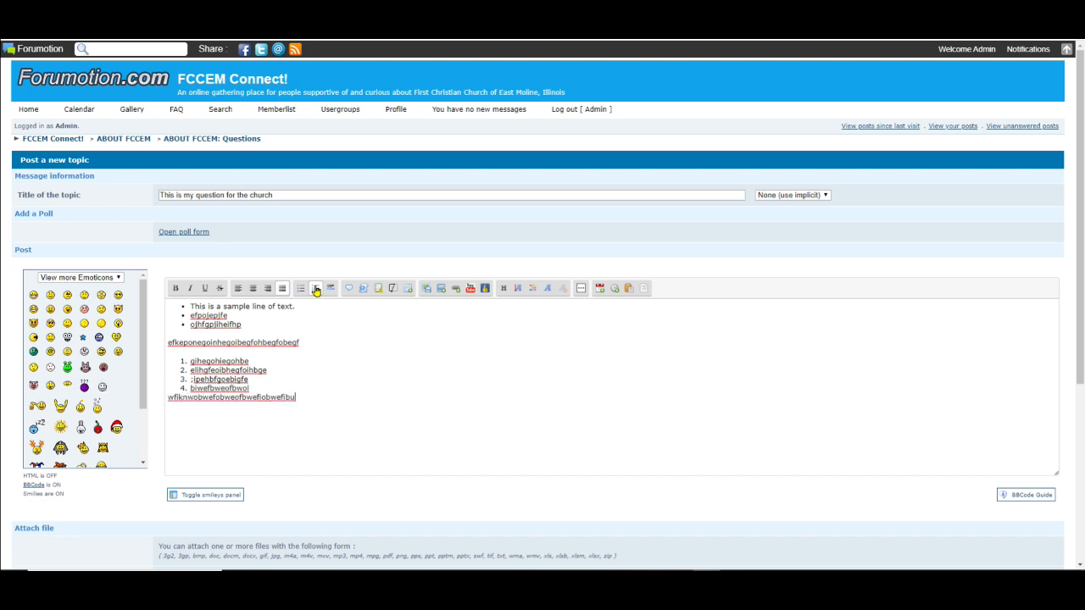
pyautogui.press('Return')
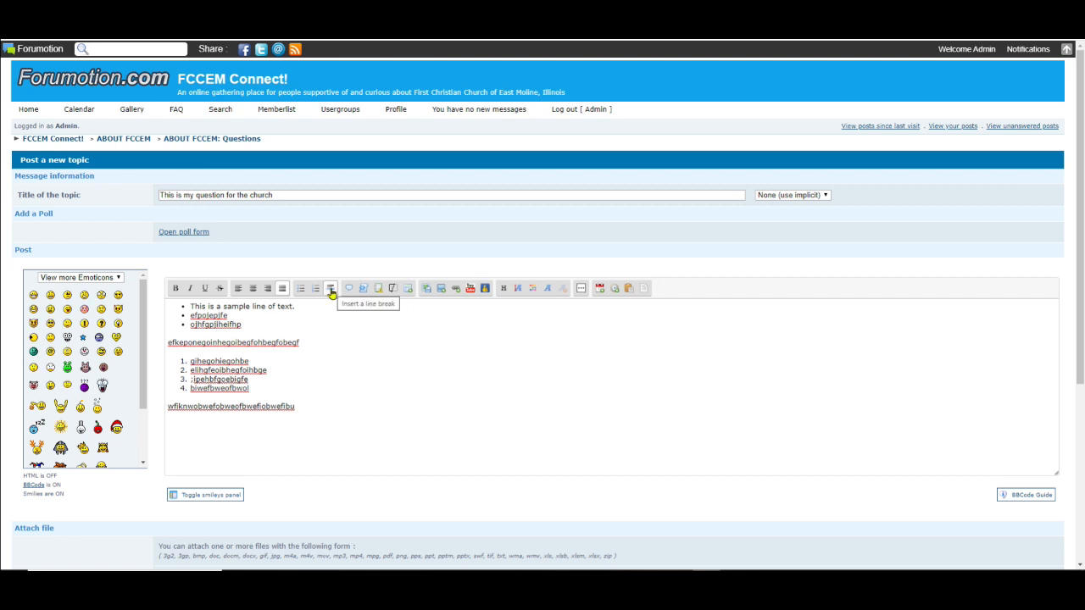
pyautogui.click(307, 407)
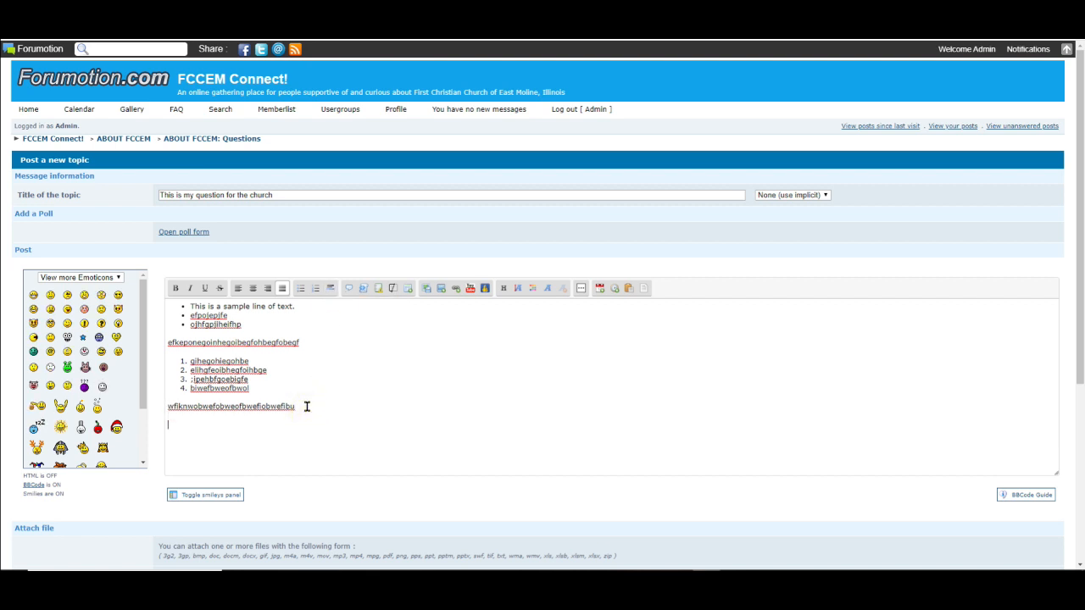
# Insert three horizontal divider lines below the text and add the line "ifhoishboeiubfikebfibef" beneath them.
pyautogui.click(332, 292)
pyautogui.click(331, 292)
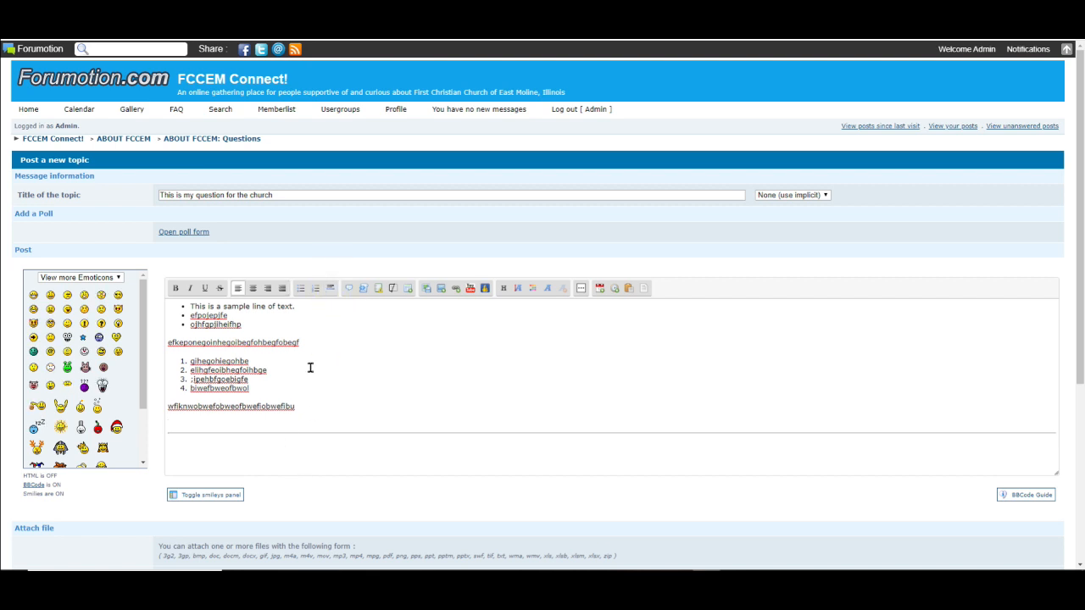
pyautogui.click(331, 291)
pyautogui.click(330, 292)
pyautogui.write('ifhoishboeiubfikebfibef')
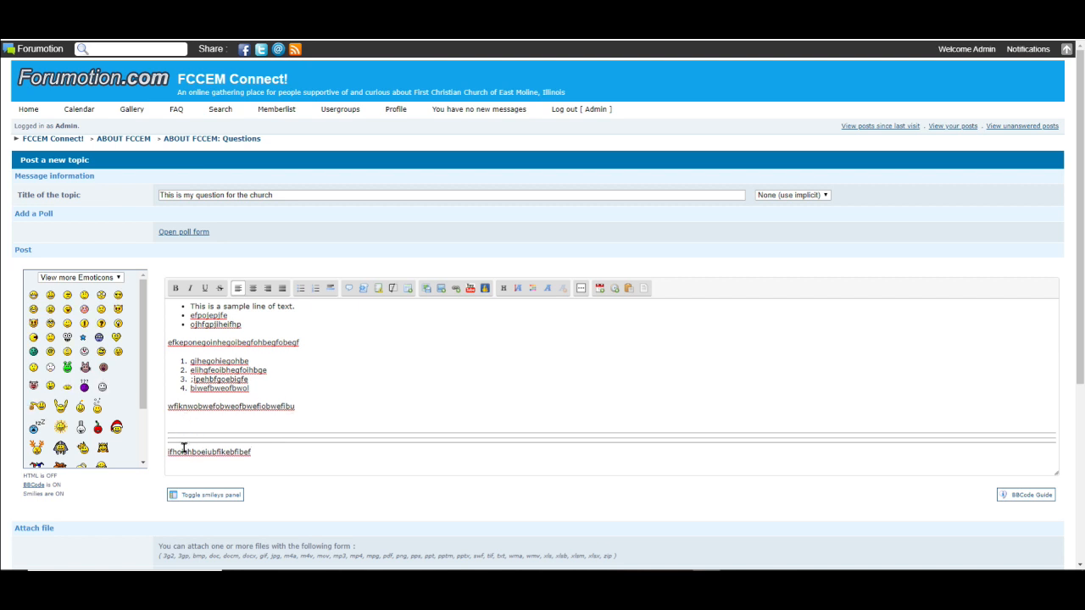
pyautogui.click(277, 453)
pyautogui.press('Return')
# Examine the quote insertion options with the optional author, and dismiss them without inserting a quote.
pyautogui.scroll(-1, 344, 416)
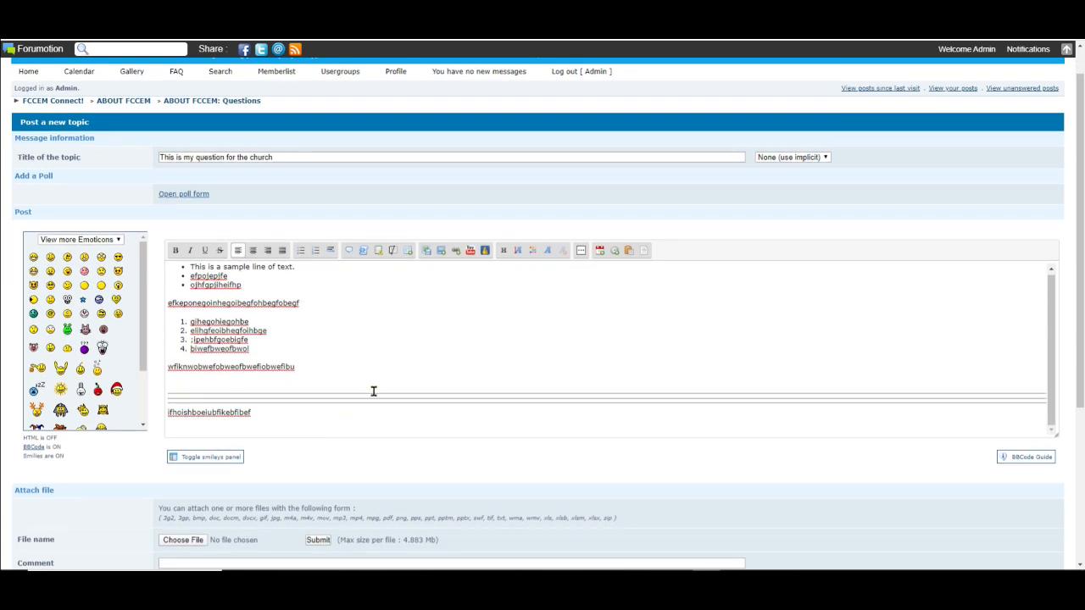
pyautogui.click(348, 252)
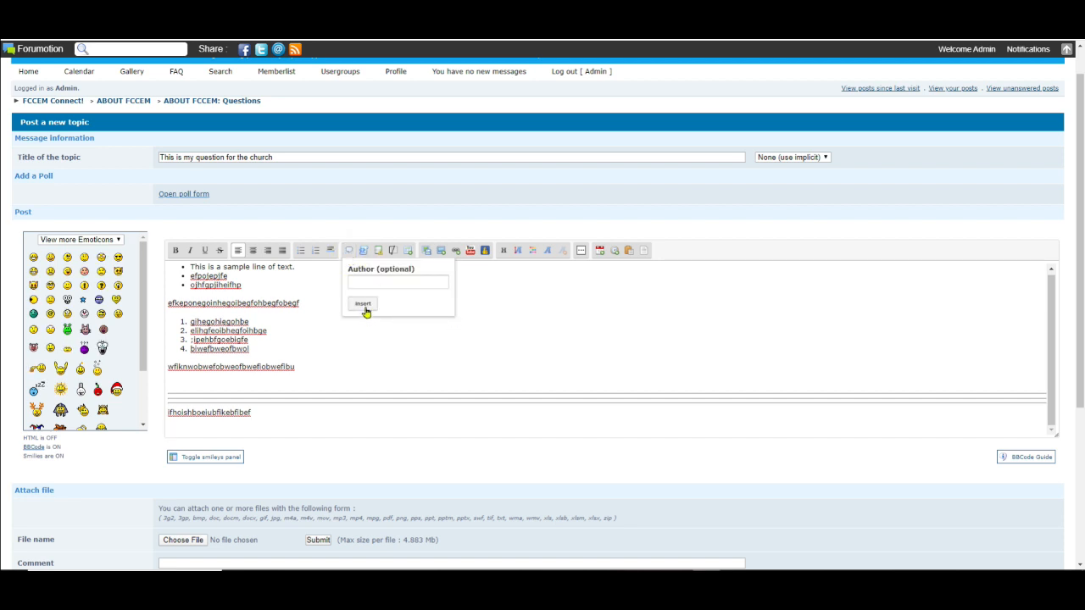
pyautogui.click(488, 329)
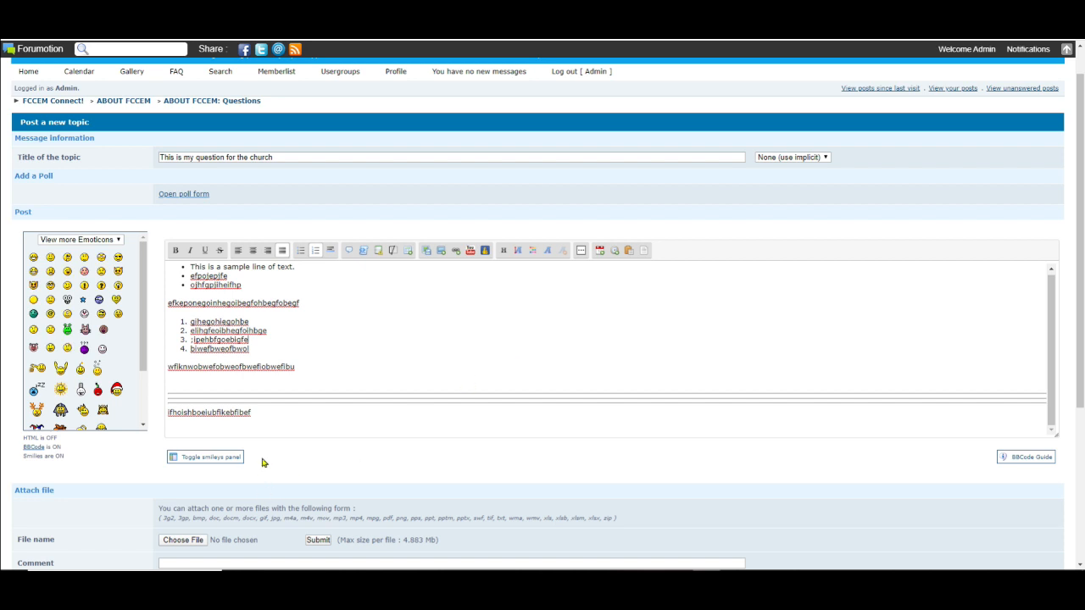
pyautogui.click(270, 416)
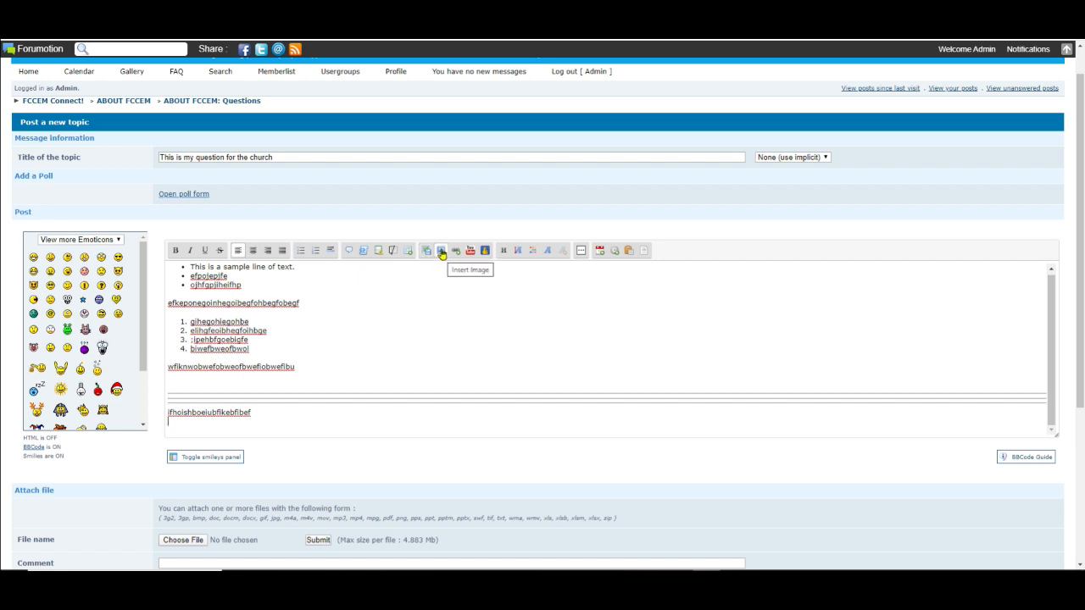
pyautogui.scroll(-1, 297, 384)
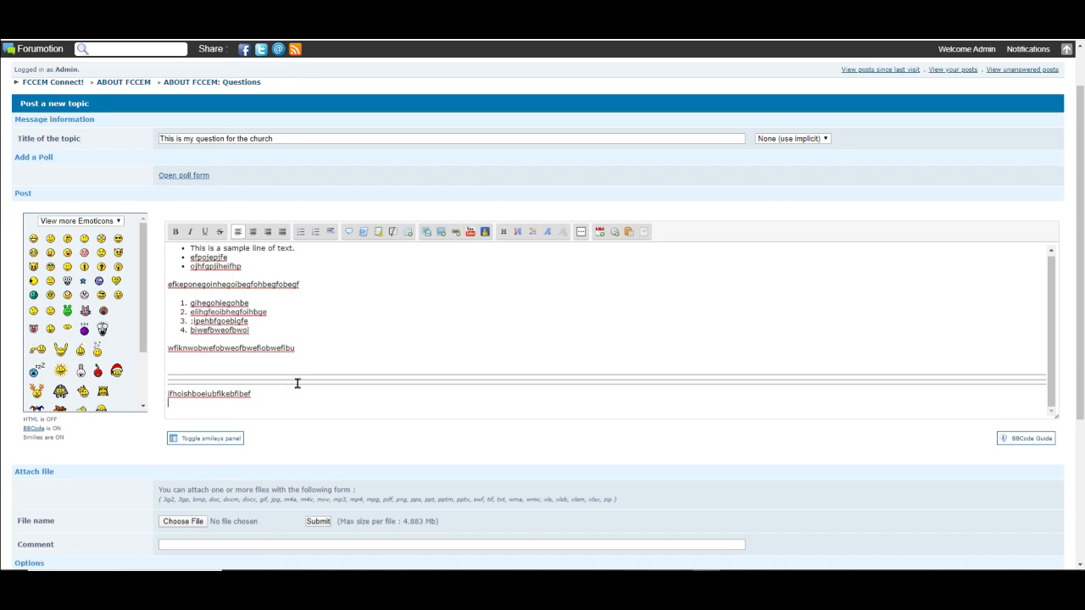
# Replace the last line below the dividers with "This is the link I want to make available to my readers.".
pyautogui.doubleClick(271, 395)
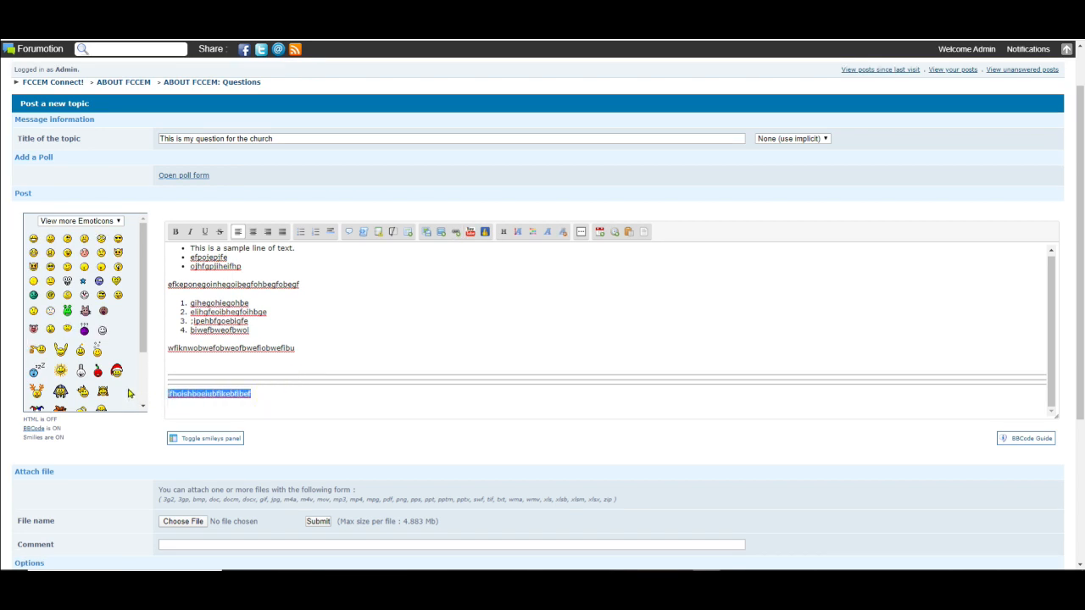
pyautogui.write('Thi')
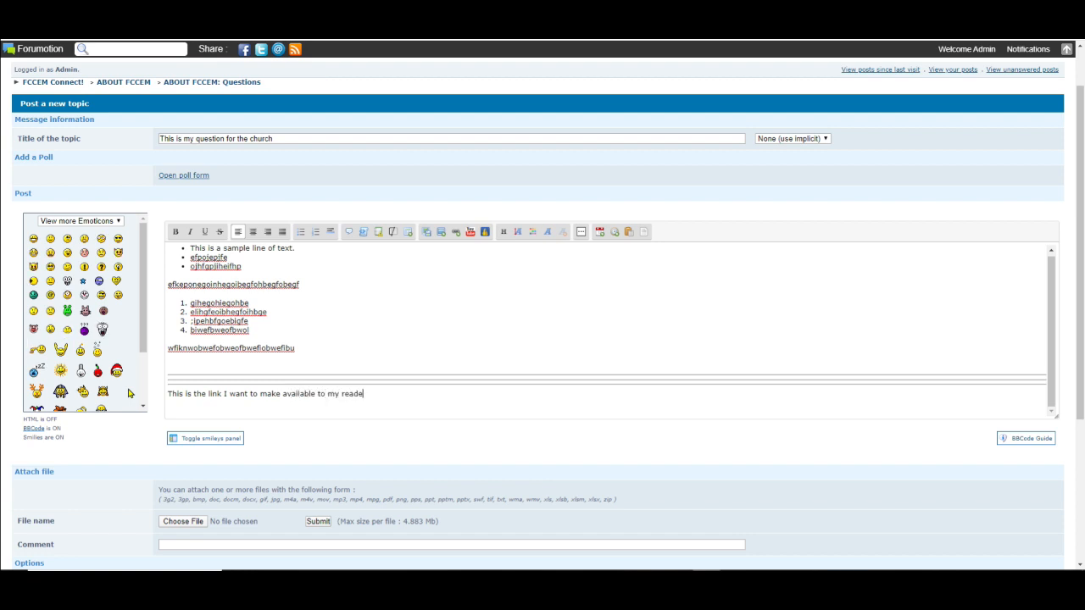
pyautogui.hotkey('shift', 'Left')
pyautogui.hotkey('shift', 'Left')
pyautogui.hotkey('shift', 'Left')
pyautogui.hotkey('shift', 'Left')
pyautogui.hotkey('shift', 'Left')
pyautogui.hotkey('shift', 'Left')
pyautogui.hotkey('shift', 'Left')
pyautogui.hotkey('shift', 'Left')
pyautogui.hotkey('shift', 'Left')
pyautogui.hotkey('shift', 'Left')
pyautogui.hotkey('shift', 'Left')
pyautogui.hotkey('shift', 'Left')
pyautogui.hotkey('shift', 'Left')
pyautogui.hotkey('shift', 'Left')
pyautogui.hotkey('shift', 'Left')
pyautogui.hotkey('shift', 'Left')
pyautogui.hotkey('shift', 'Left')
pyautogui.hotkey('shift', 'Left')
pyautogui.hotkey('shift', 'Left')
pyautogui.hotkey('shift', 'Left')
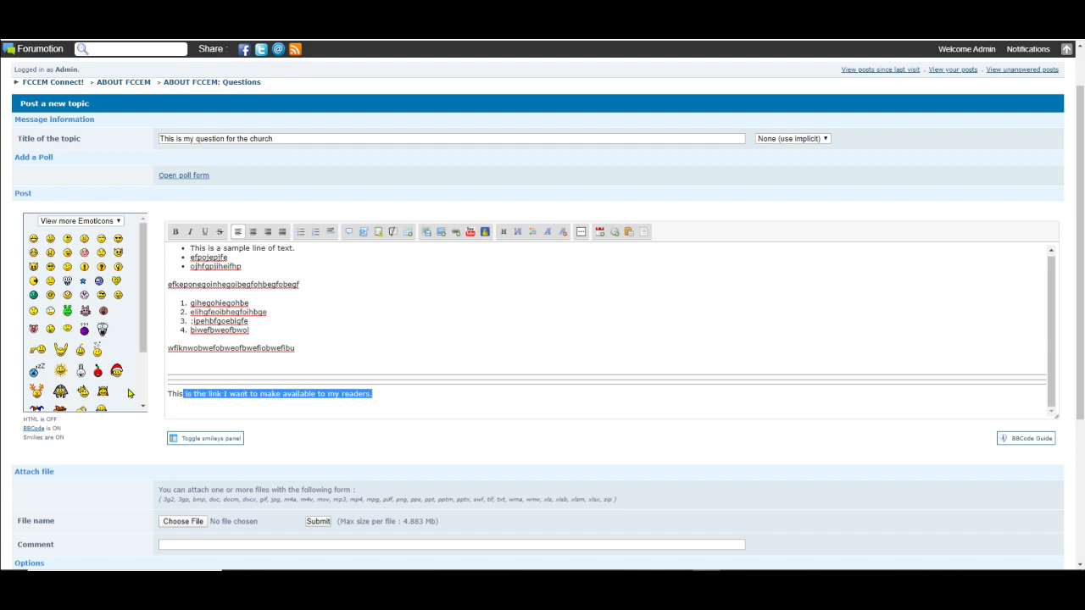
pyautogui.hotkey('shift', 'Left')
pyautogui.click(391, 399)
pyautogui.moveTo(375, 395); pyautogui.dragTo(318, 397)
pyautogui.click(382, 395)
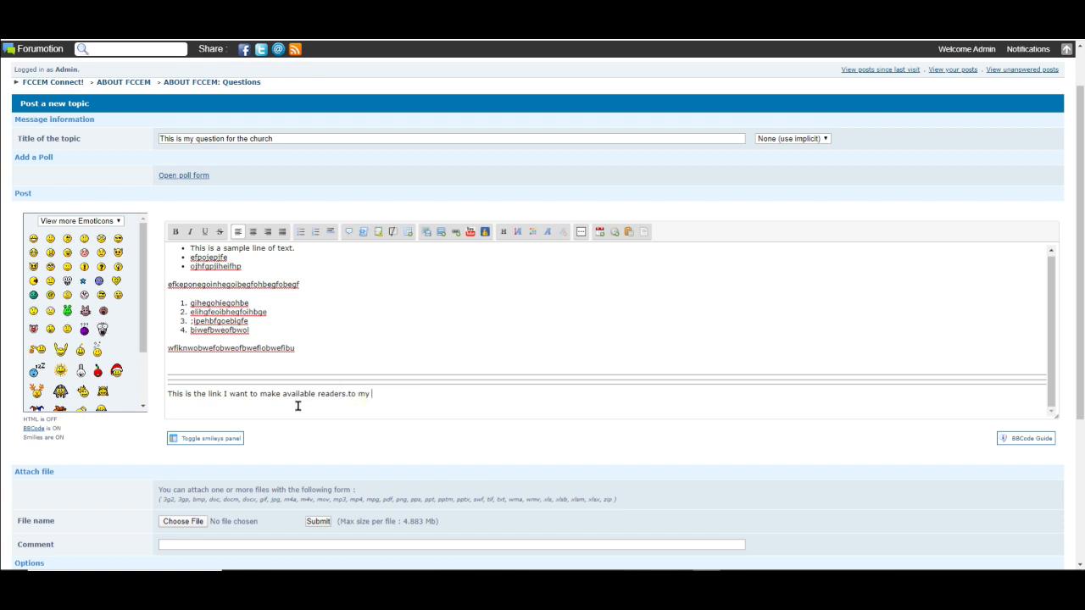
pyautogui.hotkey('ctrl', 'z')
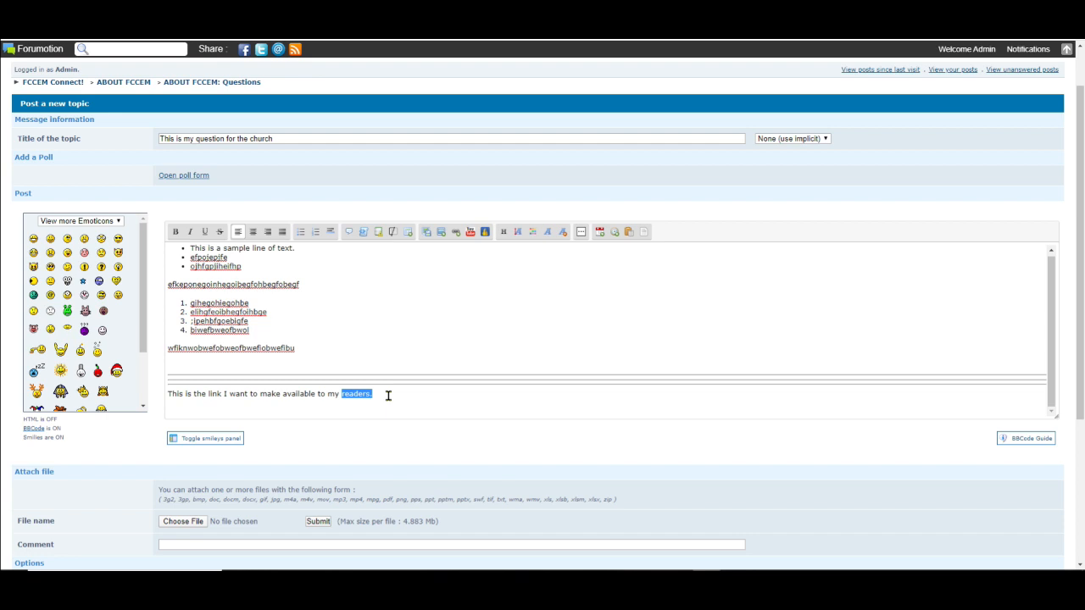
# Replace the sentence about the link with a hyperlink to fccem.org that has the description "THIS IS THE LINK".
pyautogui.moveTo(382, 395); pyautogui.dragTo(167, 396)
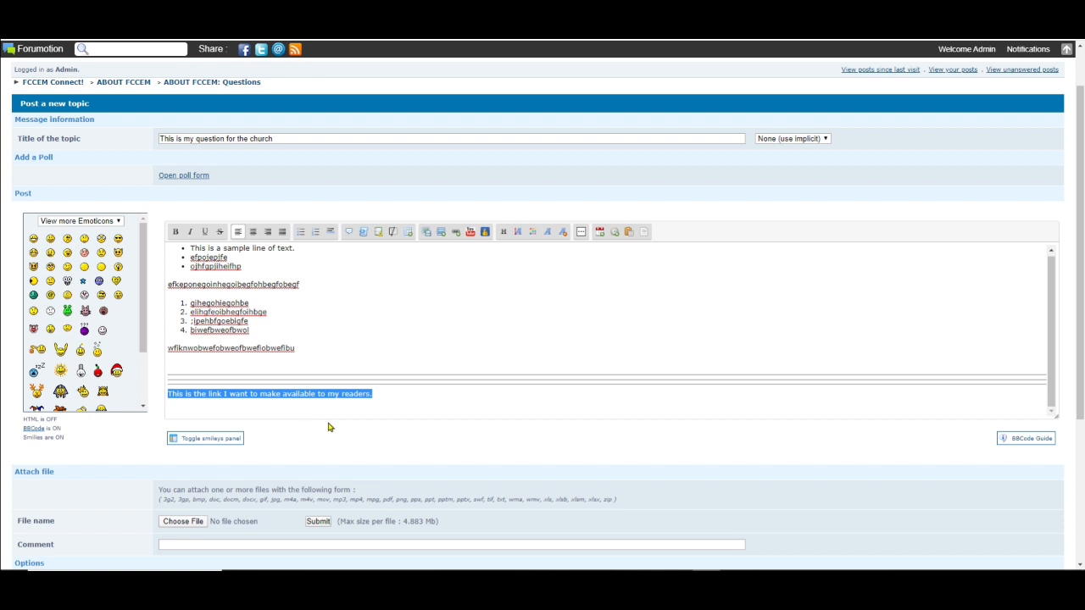
pyautogui.click(457, 238)
pyautogui.click(500, 263)
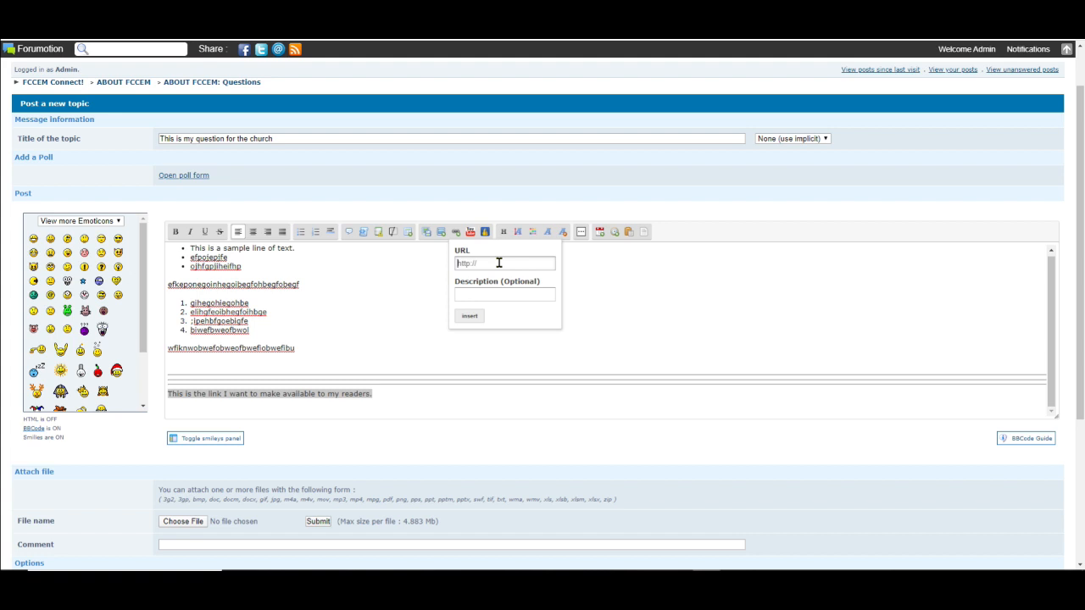
pyautogui.write('fccem.org')
pyautogui.click(476, 294)
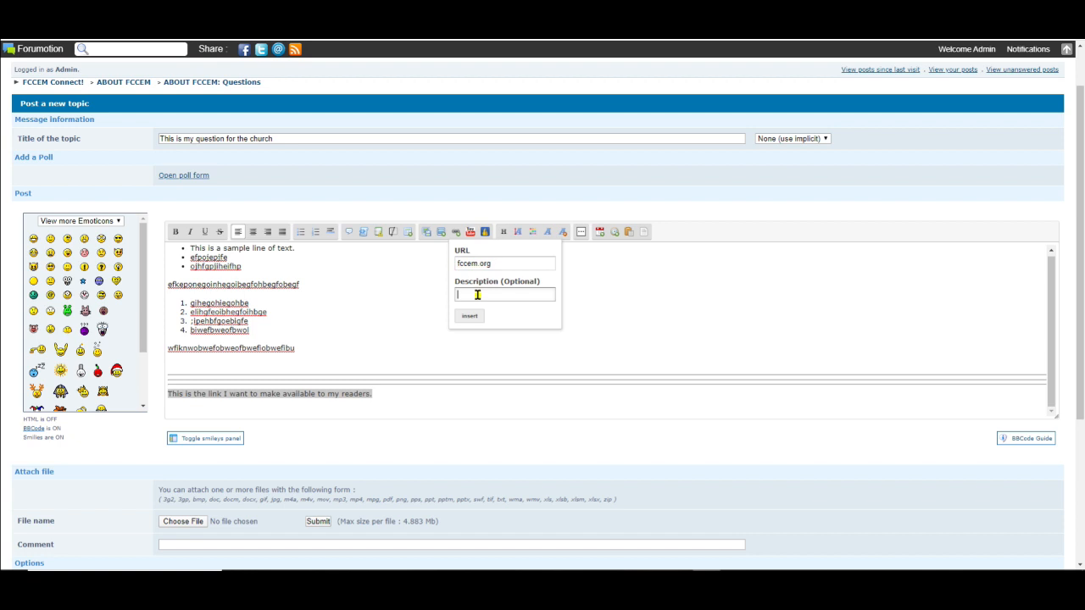
pyautogui.write('This is')
pyautogui.press('BackSpace')
pyautogui.press('BackSpace')
pyautogui.press('BackSpace')
pyautogui.press('BackSpace')
pyautogui.press('capslock')
pyautogui.write('HIS IS THE L')
pyautogui.click(472, 316)
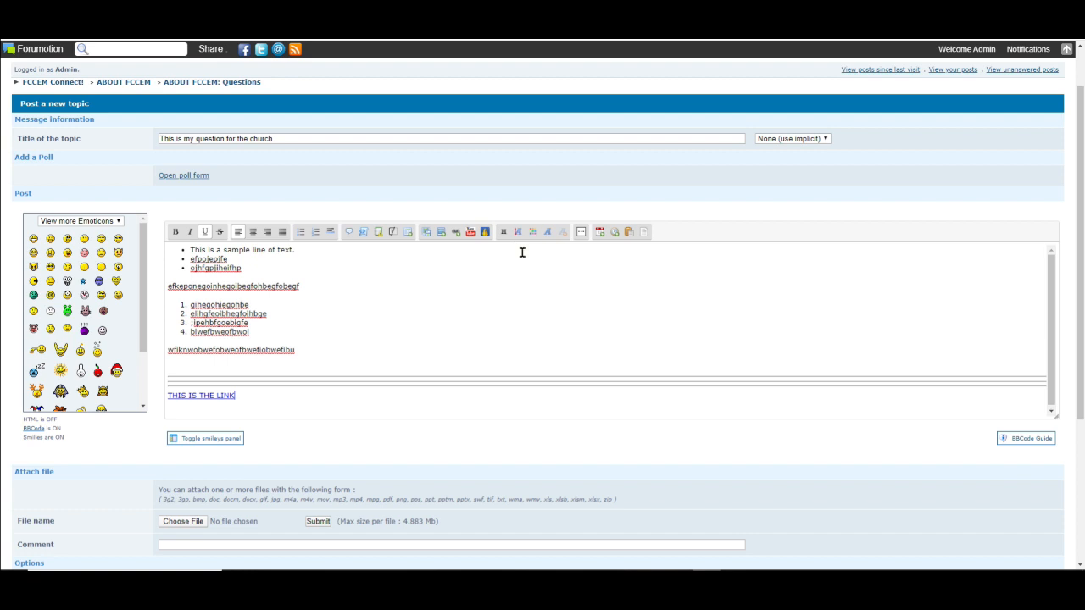
# Below the link, add the line "THIS IS A LARGE HEADER" in the largest header style.
pyautogui.press('Return')
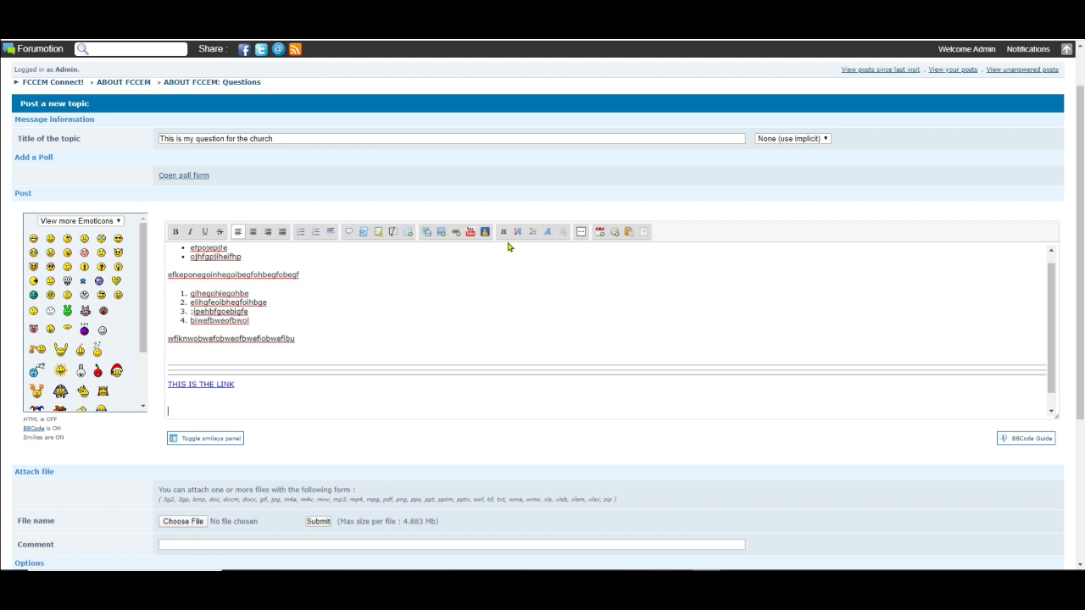
pyautogui.click(504, 232)
pyautogui.click(513, 258)
pyautogui.write('THIS IS A LARGG')
pyautogui.write(' HEADER')
pyautogui.press('Return')
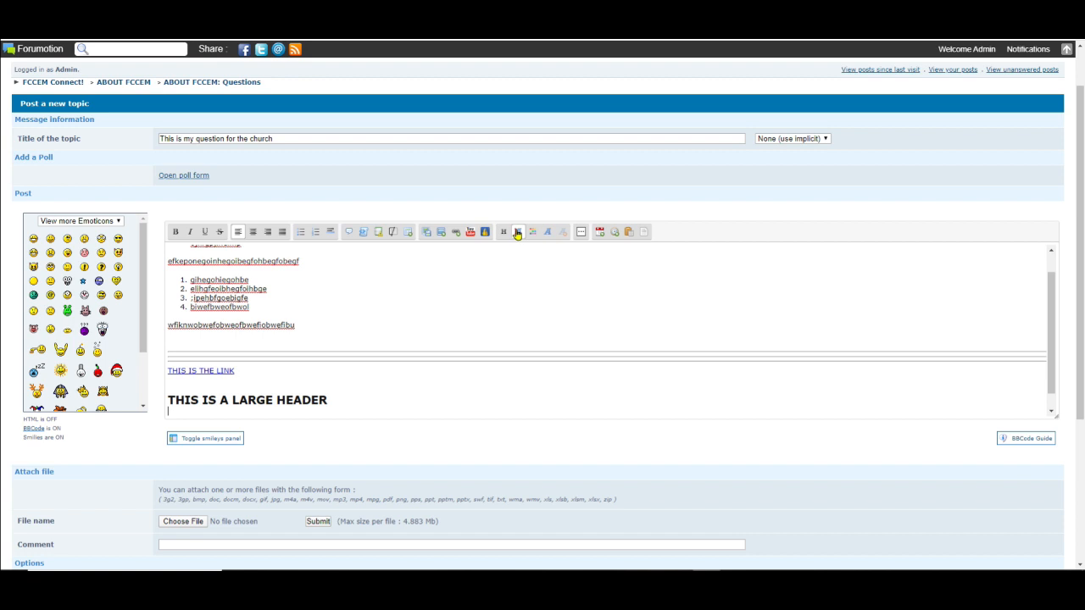
# Add the line "THIS IS NOT QUITE SO LARGE" in the medium header style.
pyautogui.click(507, 231)
pyautogui.click(510, 277)
pyautogui.write('THIS IS NOT QUITE SO LO')
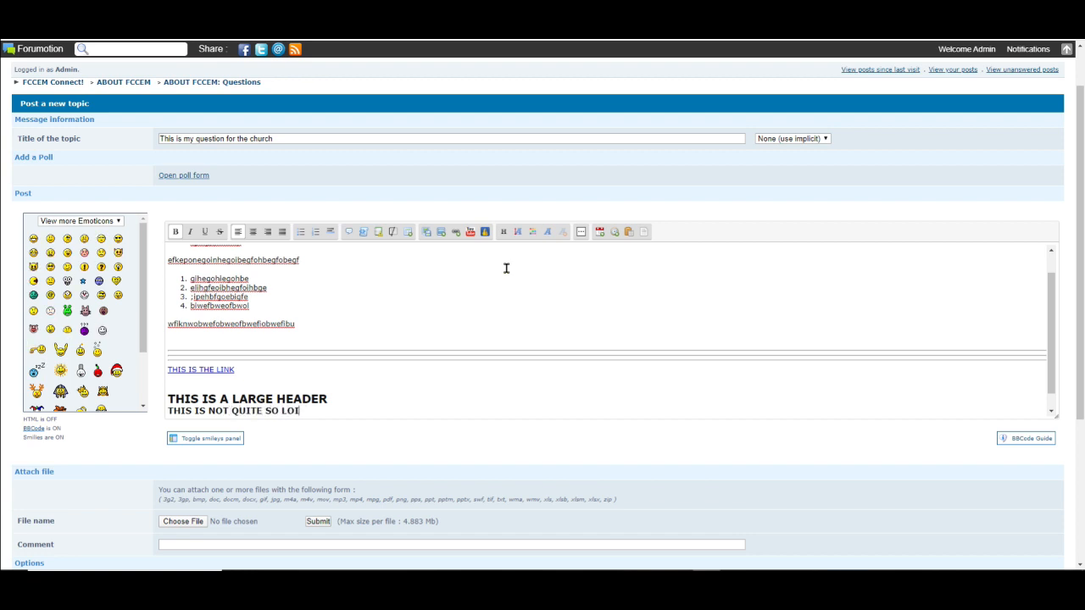
pyautogui.write('RGE')
pyautogui.press('Return')
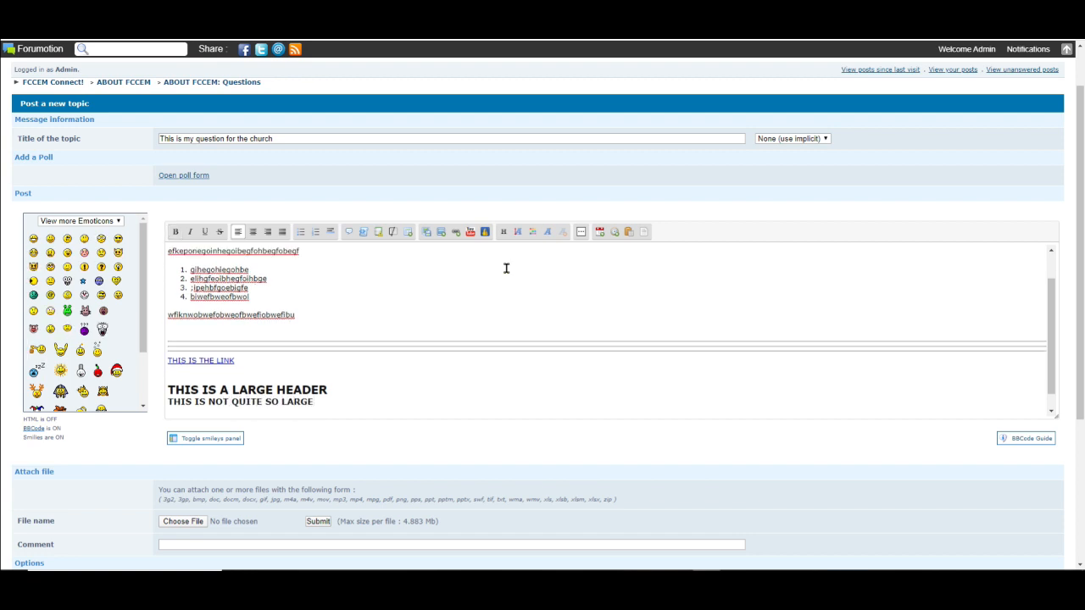
# Add the line "THIS IS THE SMALLEST OF THE HEADERS" in the smallest header style.
pyautogui.click(503, 231)
pyautogui.click(508, 296)
pyautogui.write('TJOI')
pyautogui.press('BackSpace')
pyautogui.write('HIS IS NO')
pyautogui.press('BackSpace')
pyautogui.press('BackSpace')
pyautogui.write('T')
pyautogui.press('BackSpace')
pyautogui.press('BackSpace')
pyautogui.write('E SMALLEST OF THE HEADERS')
pyautogui.press('Return')
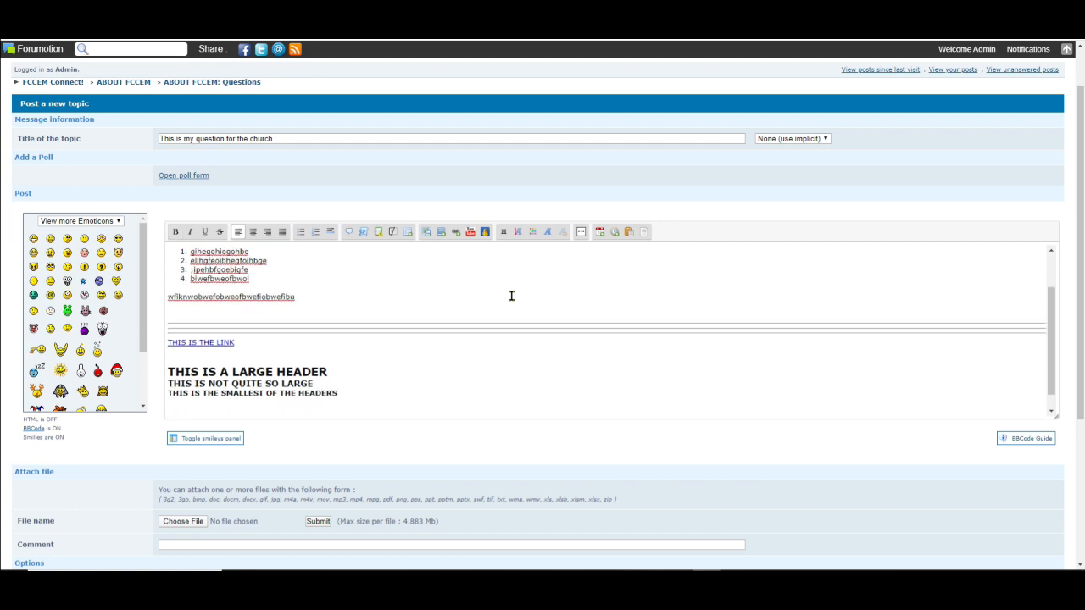
# Below the headers, add the line "THIS IS WHAT 18 POINT TYPE LOOKS LIKE" in font size 18.
pyautogui.click(517, 233)
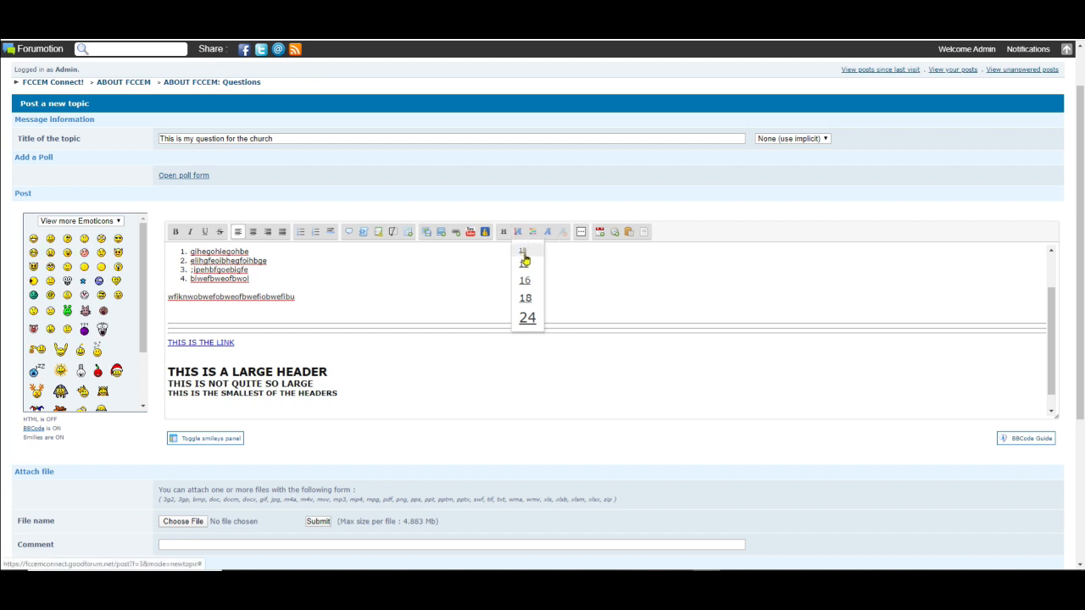
pyautogui.click(189, 405)
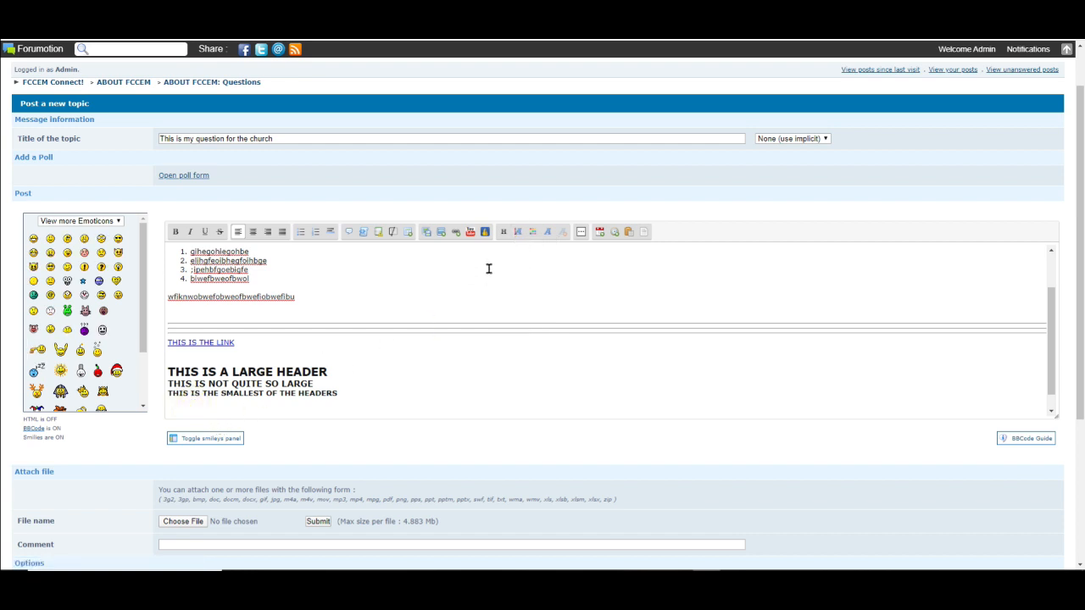
pyautogui.click(518, 231)
pyautogui.click(528, 292)
pyautogui.write('THIS IS WHAT 18 PO')
pyautogui.press('BackSpace')
pyautogui.press('BackSpace')
pyautogui.write('YPE LOOKS LIKE')
pyautogui.press('Return')
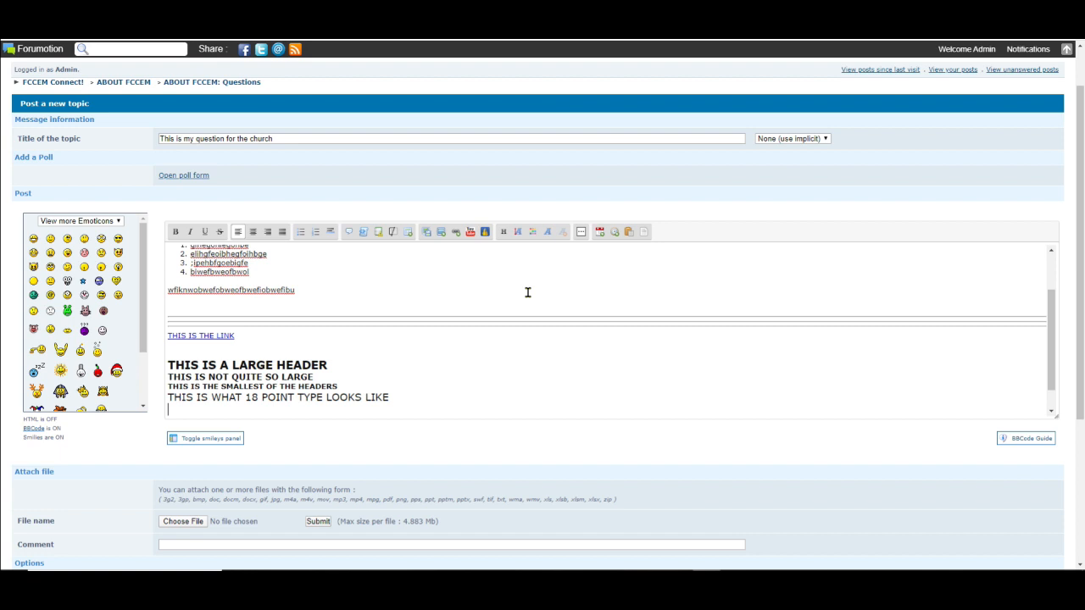
# Add the lowercase line "this iis what 10 pt (and badly misspelled)" in font size 10.
pyautogui.press('capslock')
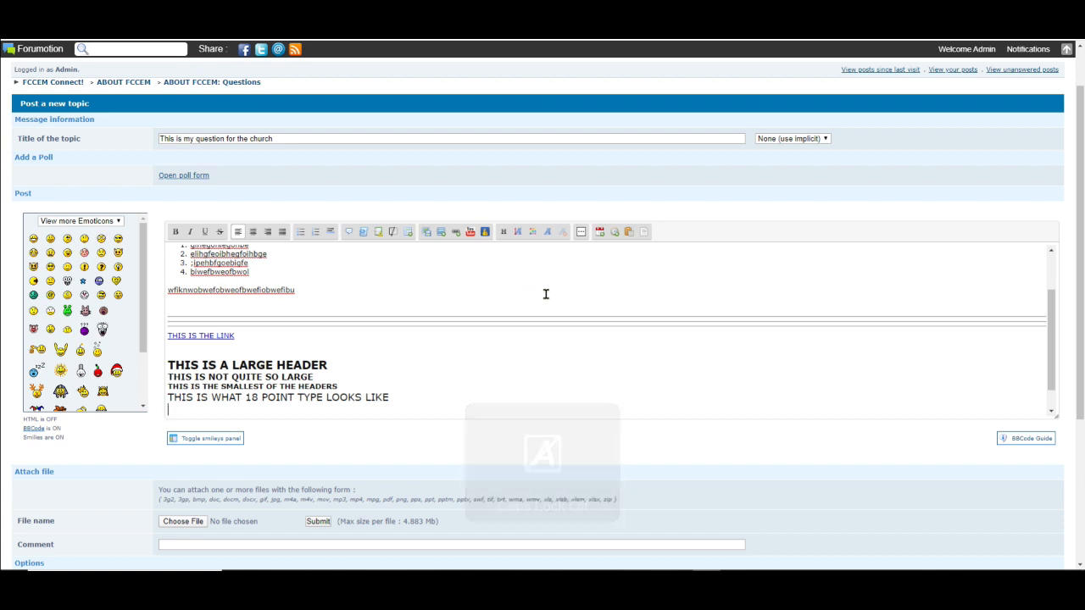
pyautogui.click(519, 232)
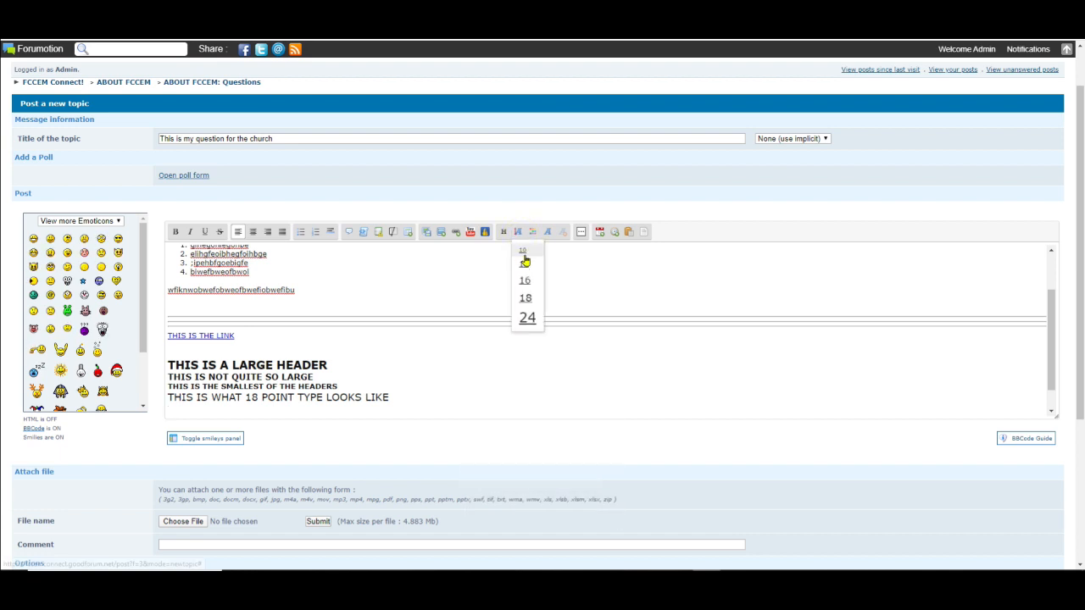
pyautogui.click(526, 249)
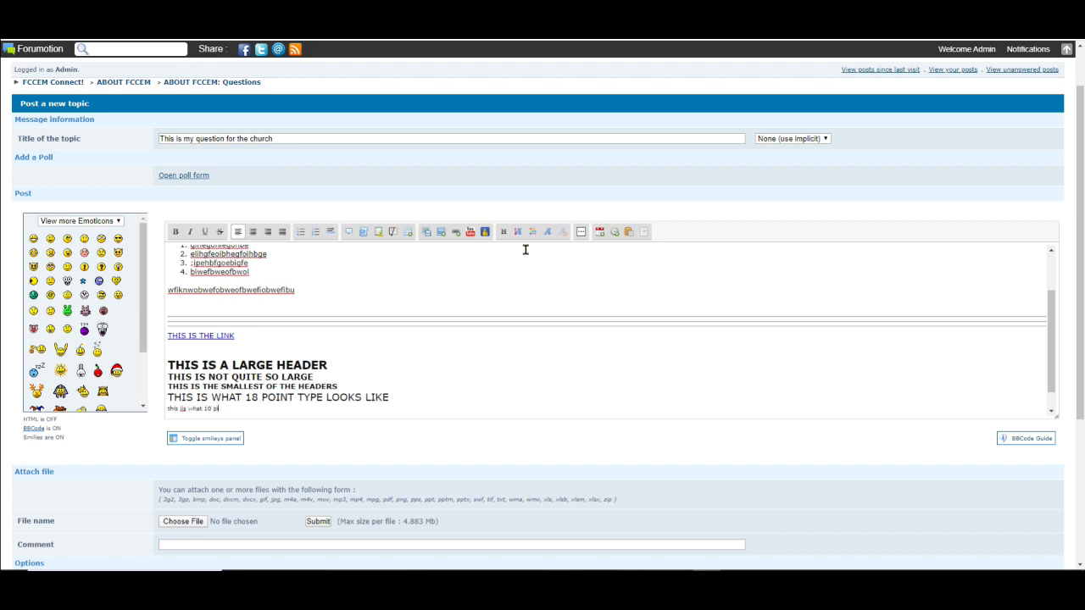
pyautogui.write('(and badly misspelled)')
pyautogui.press('Return')
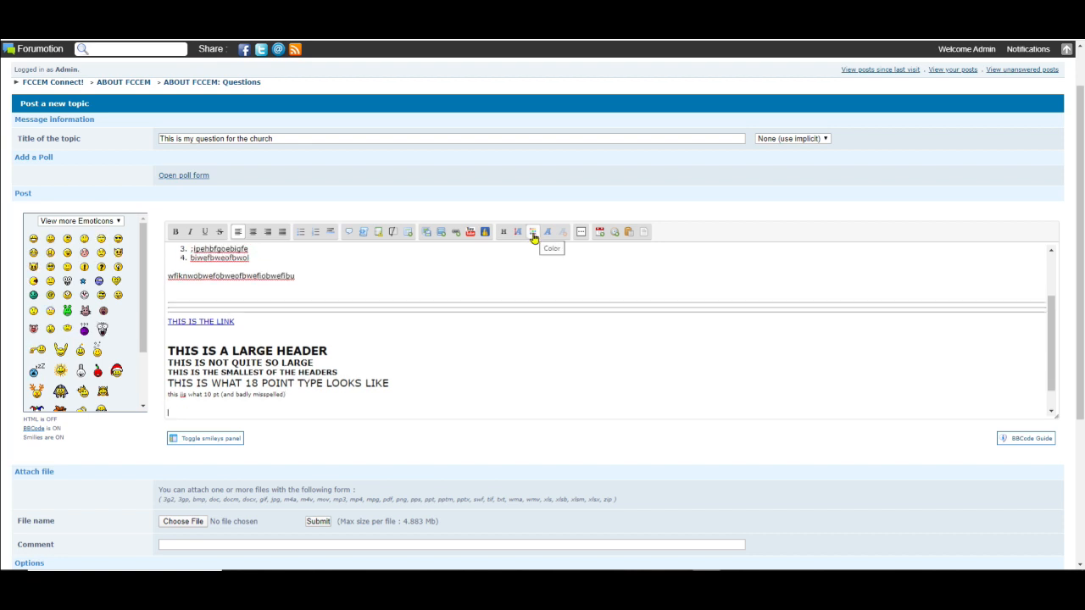
# Colour the "THIS IS A LARGE HEADER" line red.
pyautogui.moveTo(334, 352); pyautogui.dragTo(167, 353)
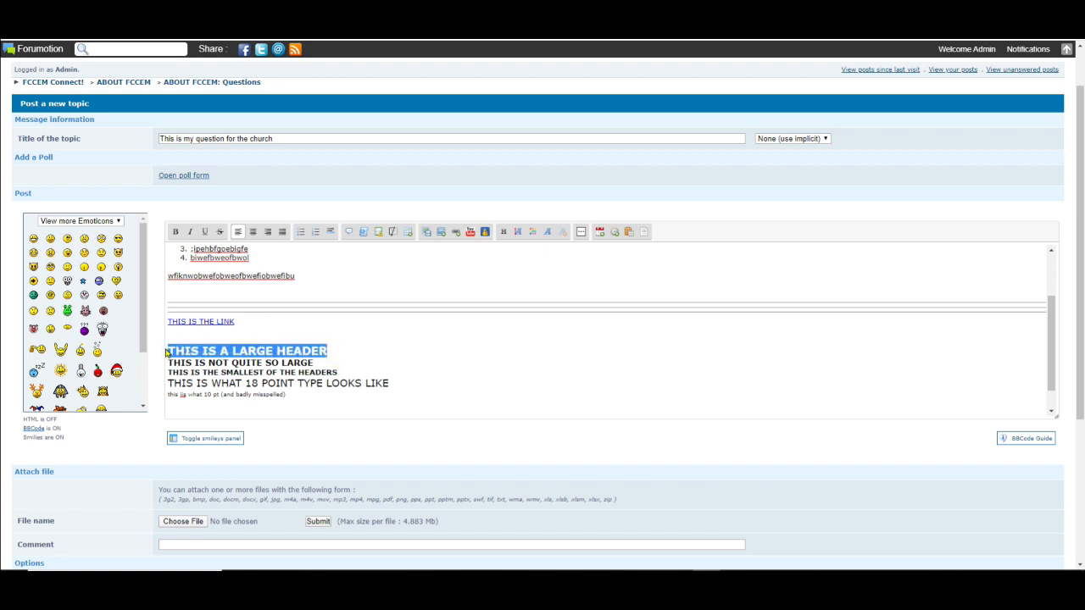
pyautogui.click(535, 237)
pyautogui.click(540, 264)
pyautogui.click(430, 332)
pyautogui.moveTo(348, 350); pyautogui.dragTo(167, 350)
pyautogui.click(321, 344)
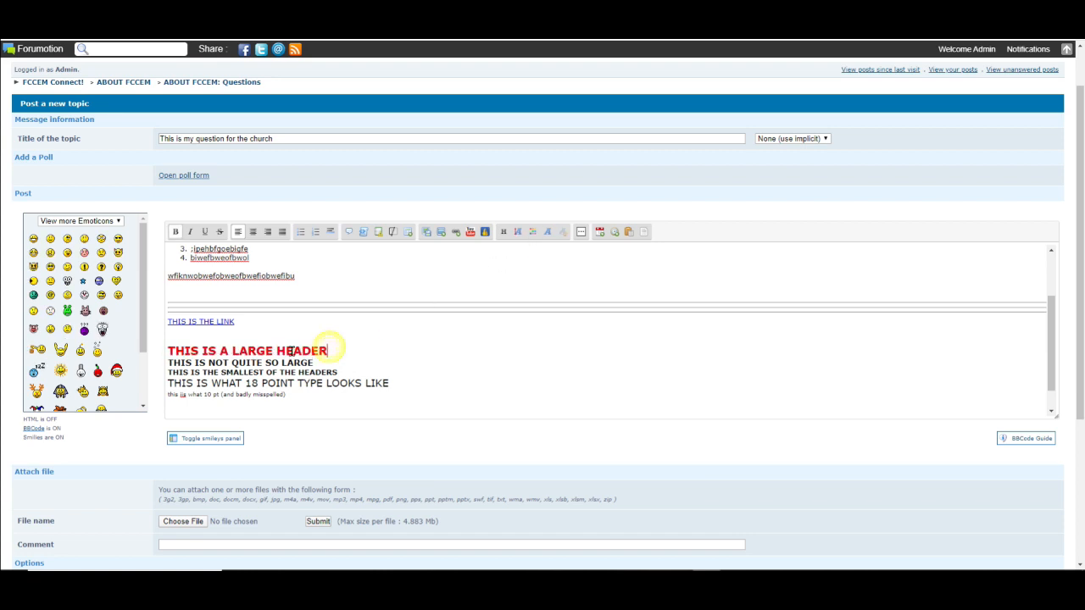
# Examine the colour choices for the word "LARGE" and the list of available fonts, dismissing both without applying anything.
pyautogui.moveTo(294, 348); pyautogui.dragTo(313, 349)
pyautogui.moveTo(232, 349); pyautogui.dragTo(273, 350)
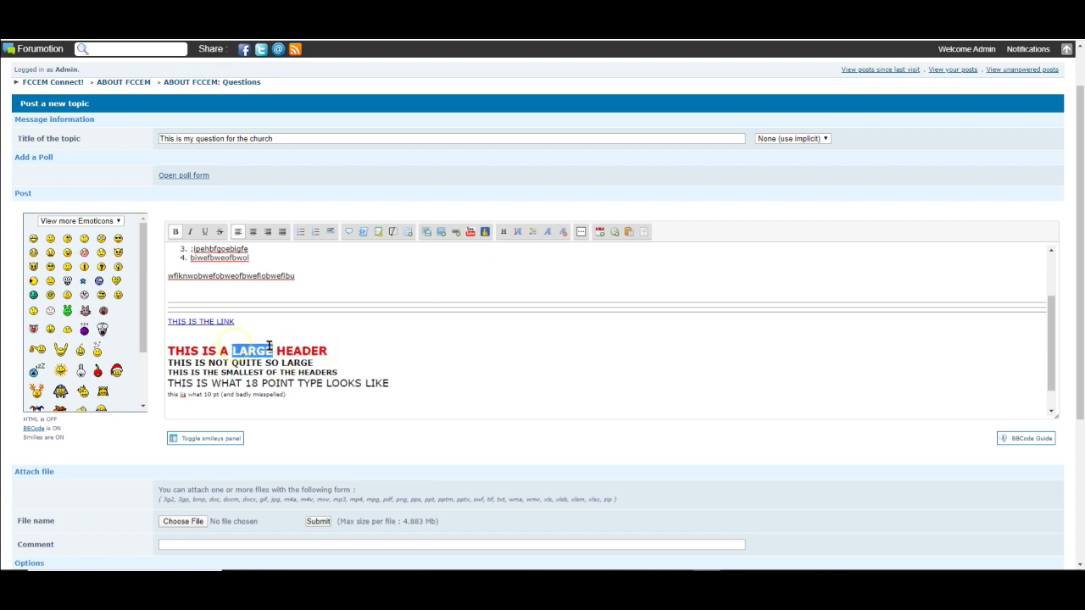
pyautogui.click(534, 233)
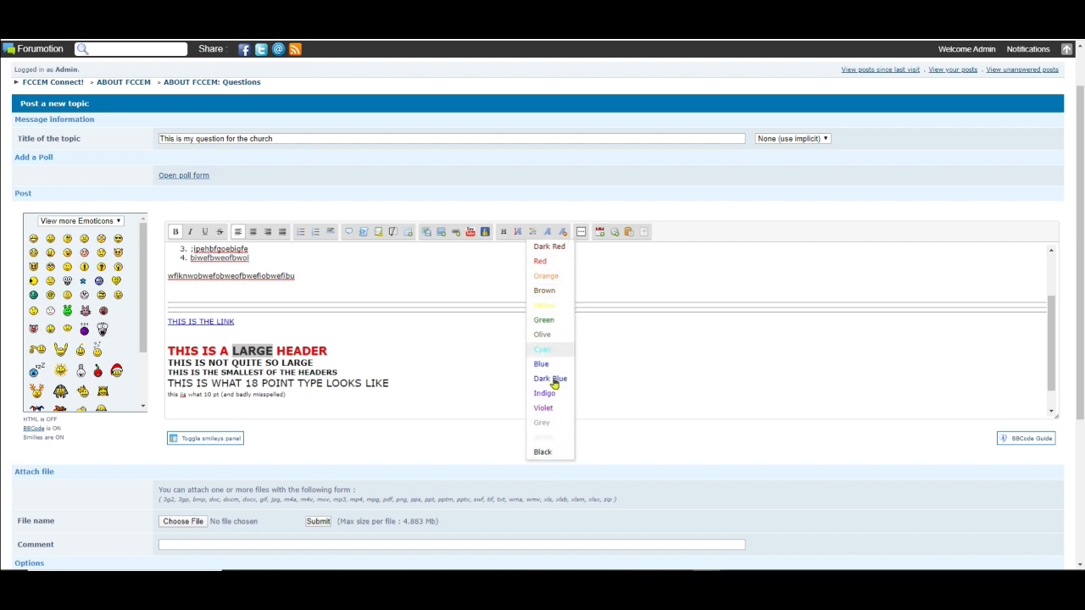
pyautogui.click(598, 278)
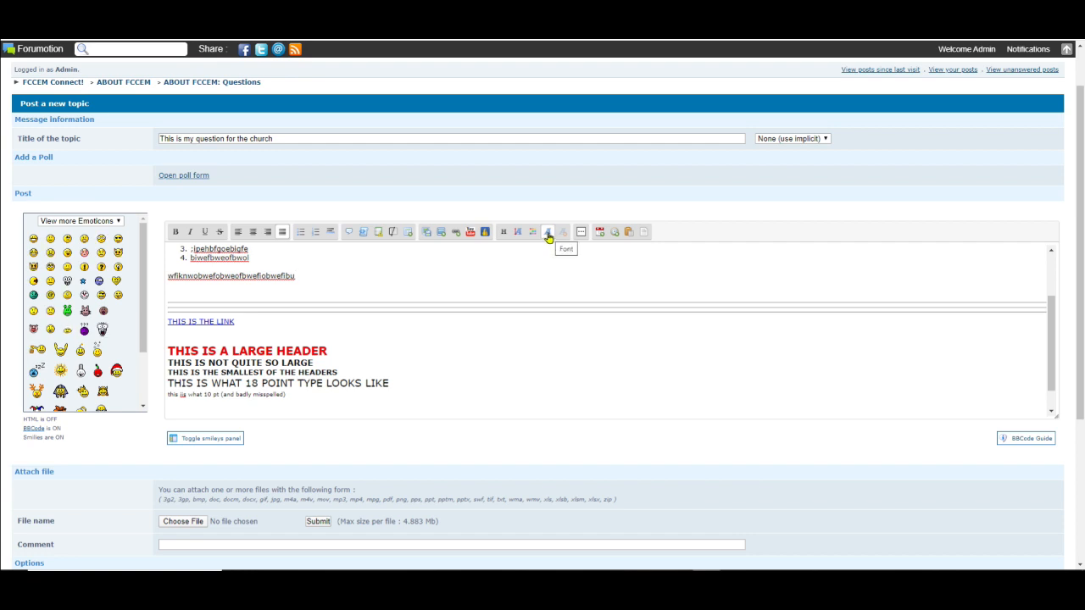
pyautogui.click(548, 232)
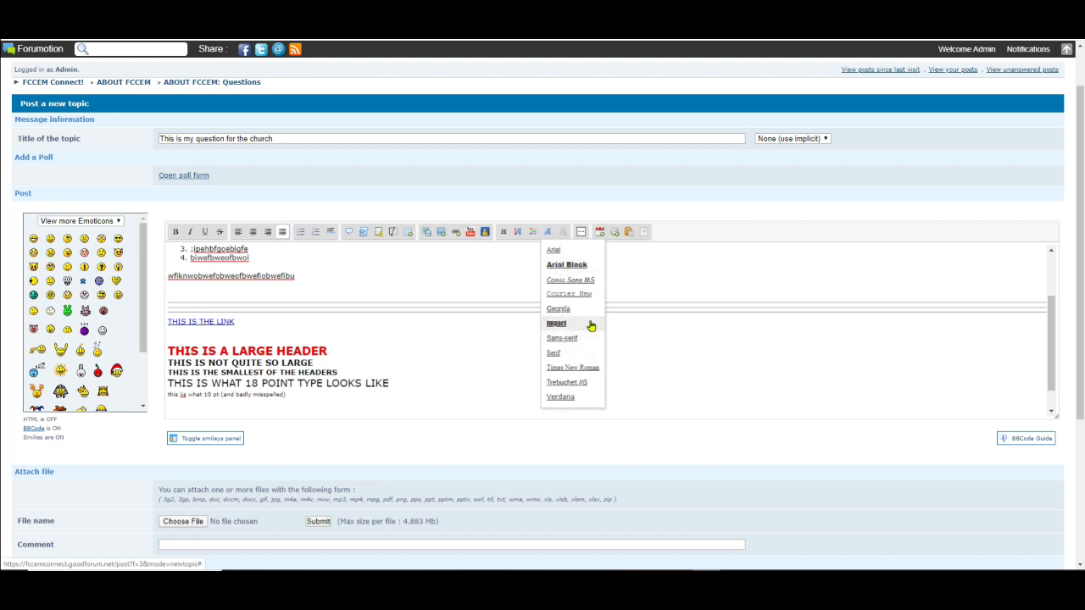
pyautogui.click(512, 274)
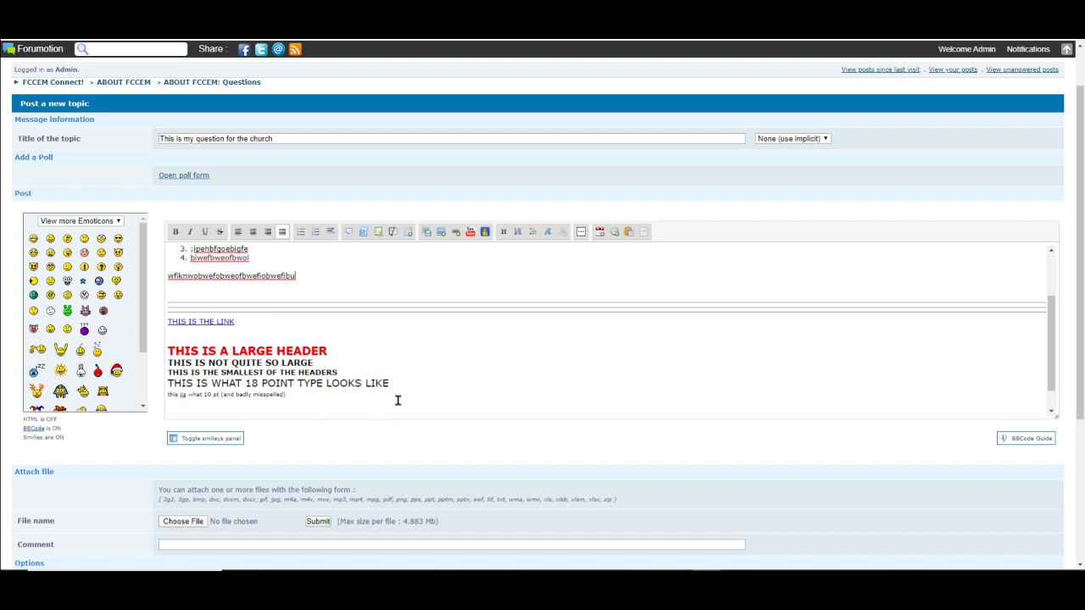
pyautogui.scroll(-2, 507, 392)
pyautogui.scroll(3, 512, 392)
pyautogui.scroll(1, 519, 390)
pyautogui.scroll(-1, 538, 365)
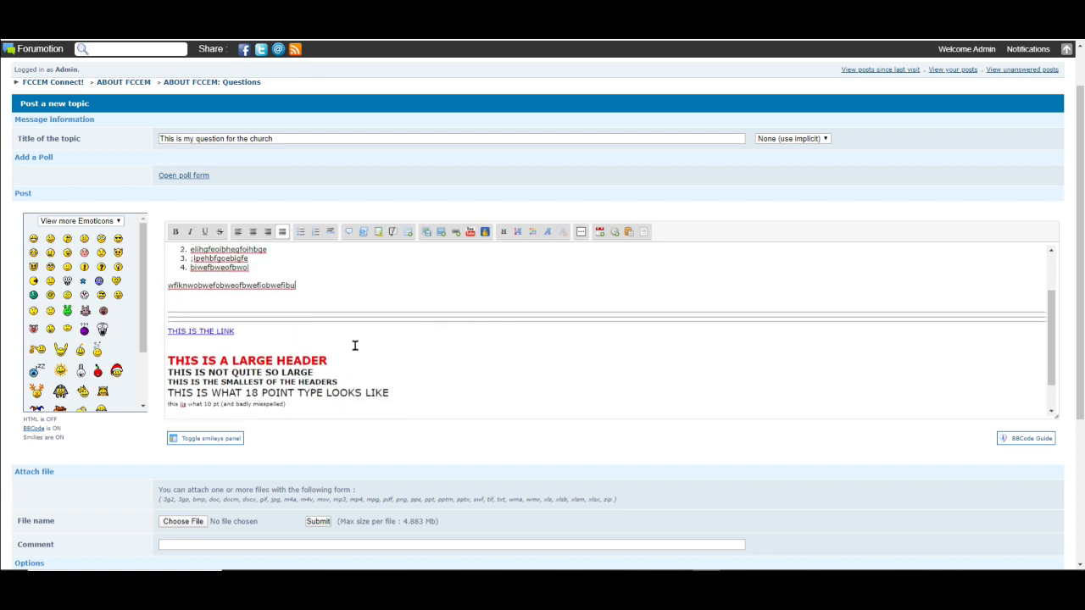
pyautogui.scroll(2, 375, 393)
pyautogui.scroll(-3, 383, 392)
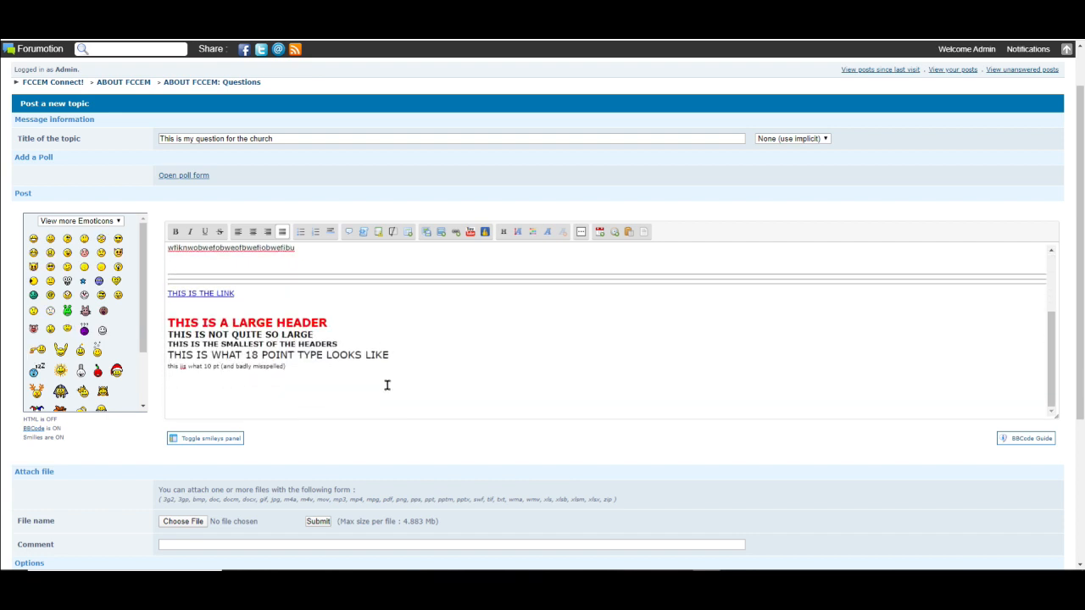
pyautogui.click(187, 399)
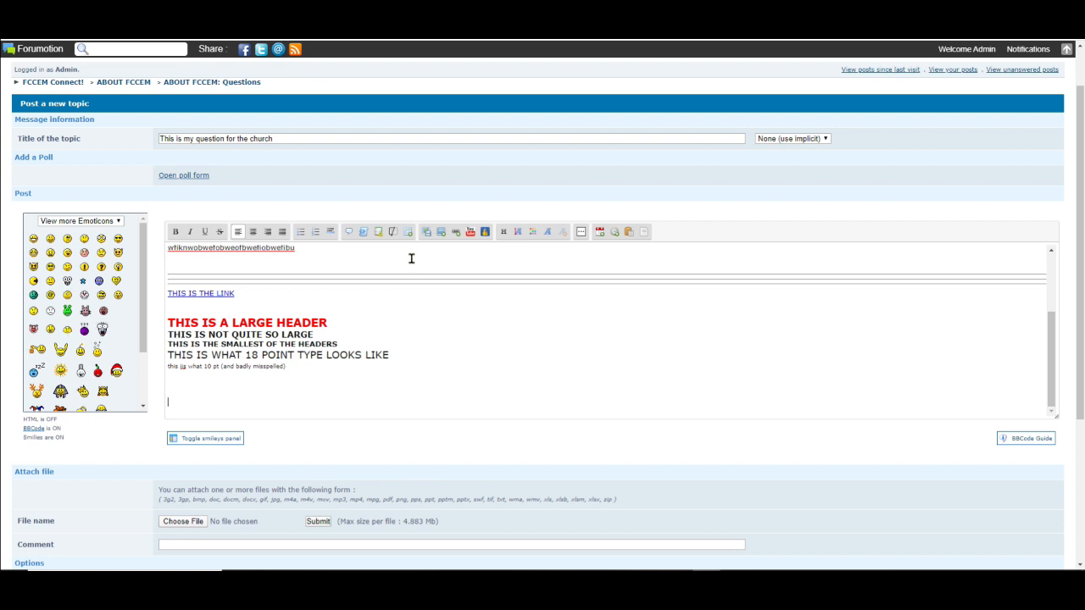
# Preview the new topic and review how its lists, dividers, link, headers and font sizes are rendered.
pyautogui.scroll(-3, 257, 303)
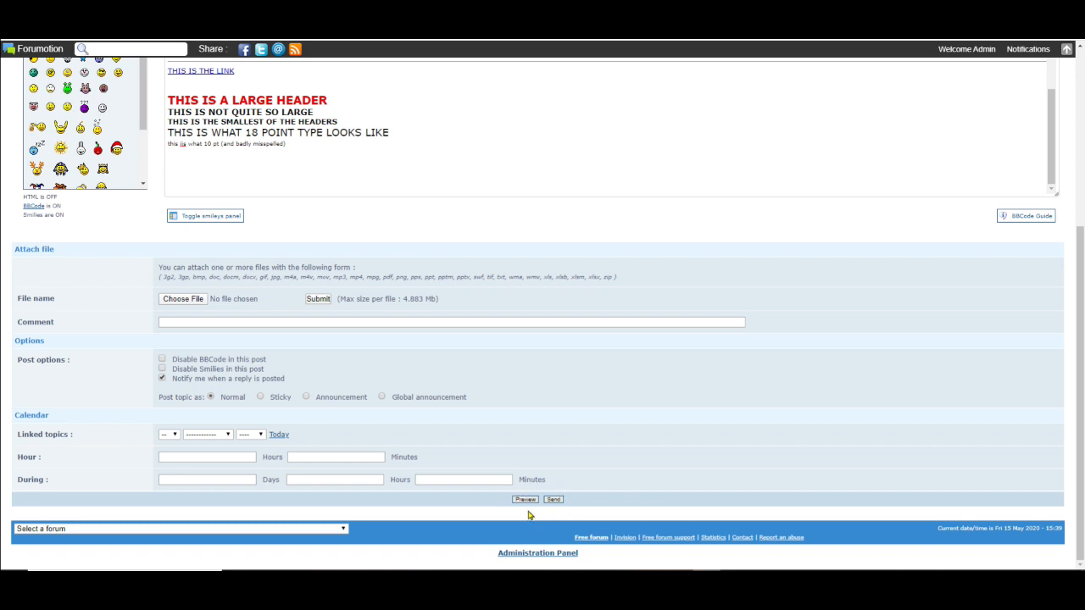
pyautogui.click(526, 500)
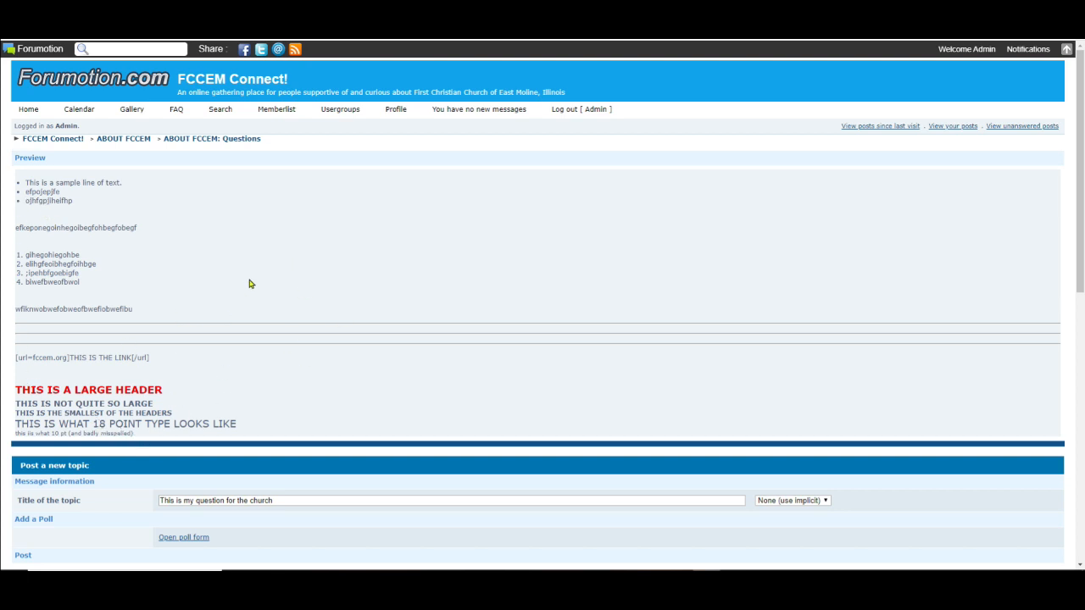
pyautogui.scroll(-5, 156, 333)
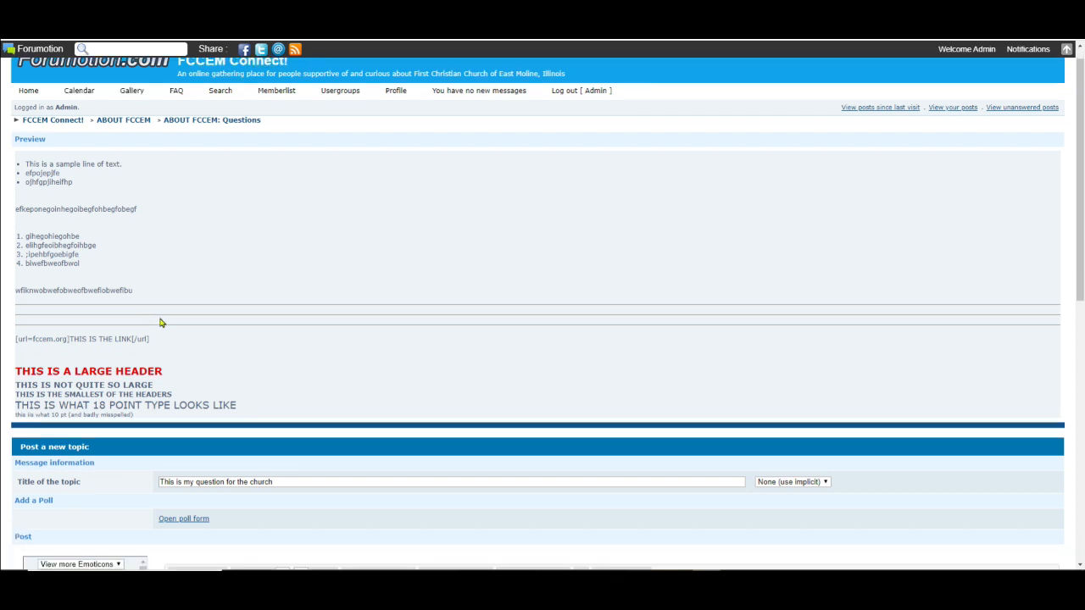
pyautogui.scroll(-2, 160, 301)
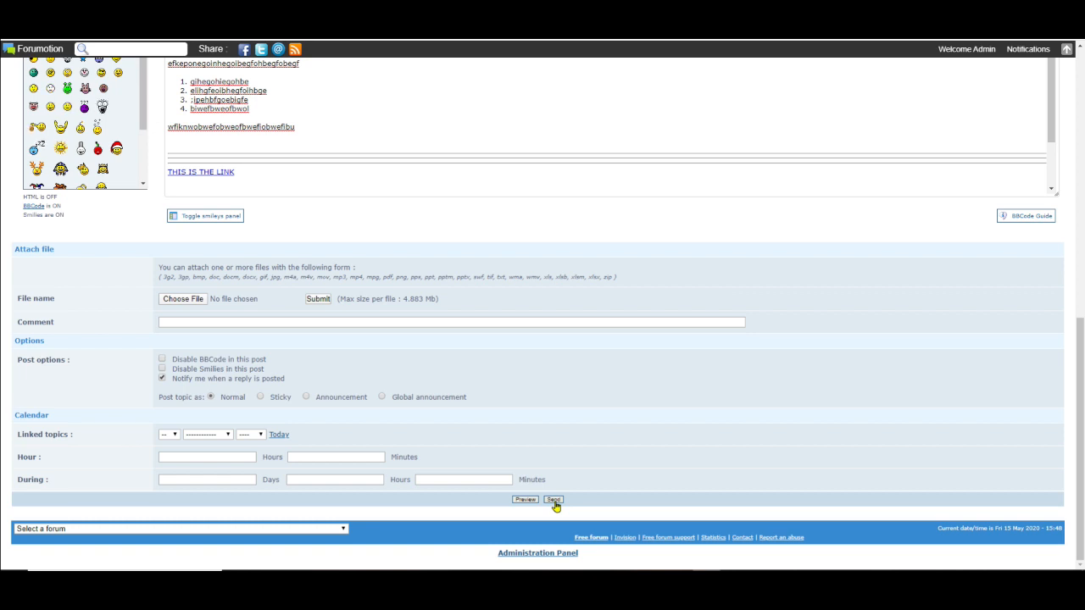
# Compare the rendered preview of the new topic with the formatted text in the message editor.
pyautogui.click(553, 500)
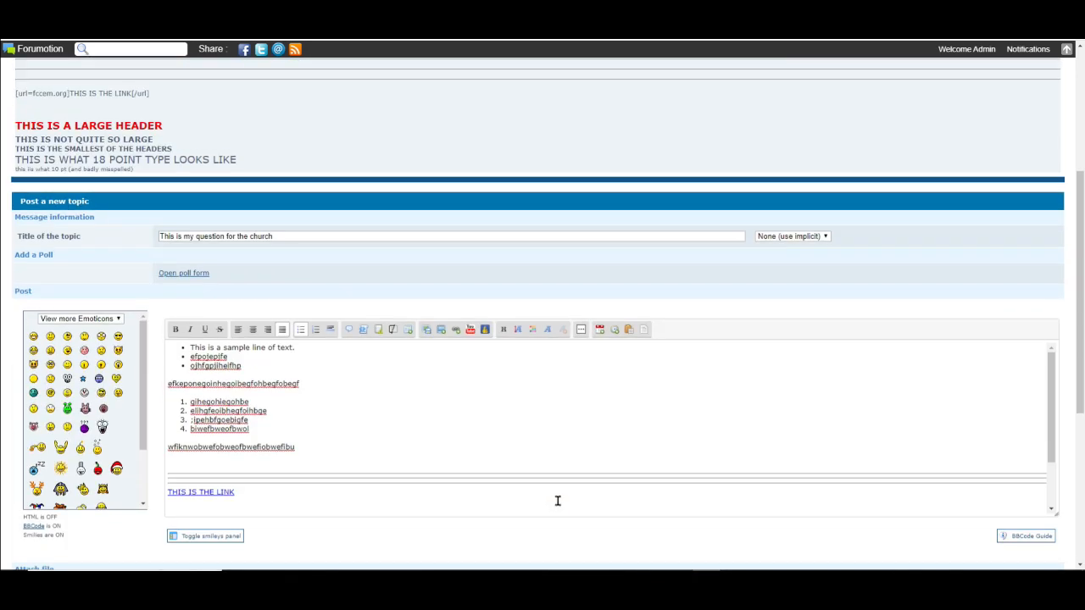
pyautogui.scroll(-1, 572, 492)
pyautogui.scroll(2, 574, 492)
pyautogui.scroll(-2, 576, 491)
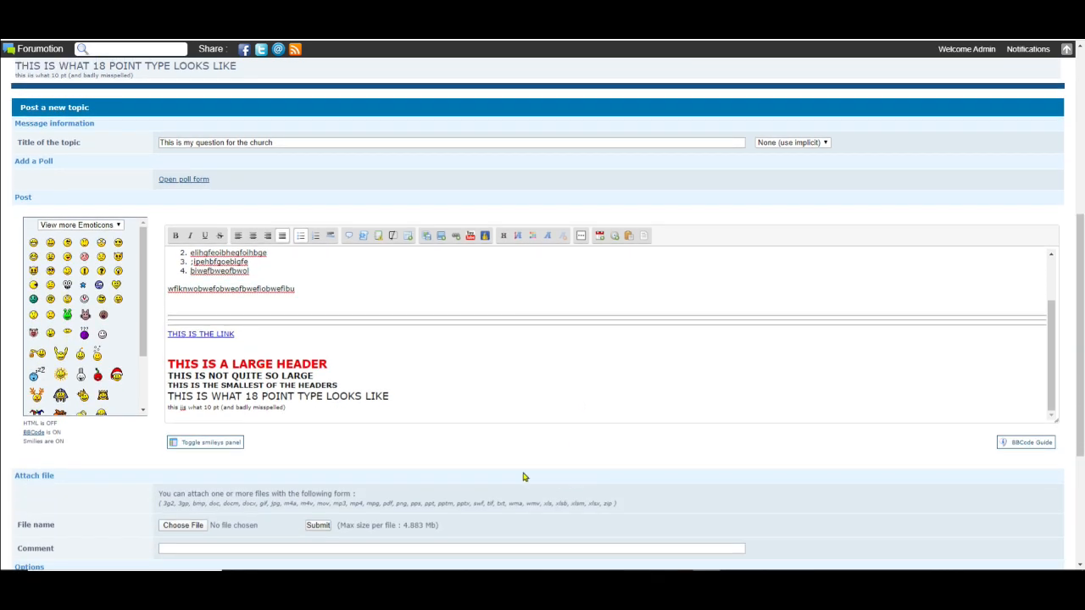
pyautogui.scroll(2, 334, 388)
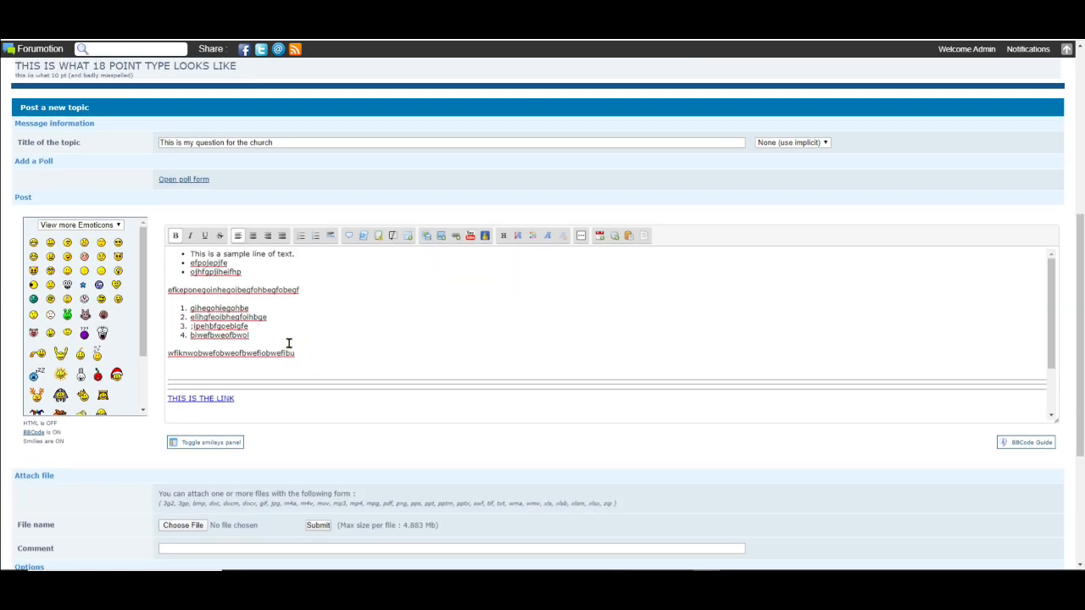
pyautogui.scroll(5, 288, 370)
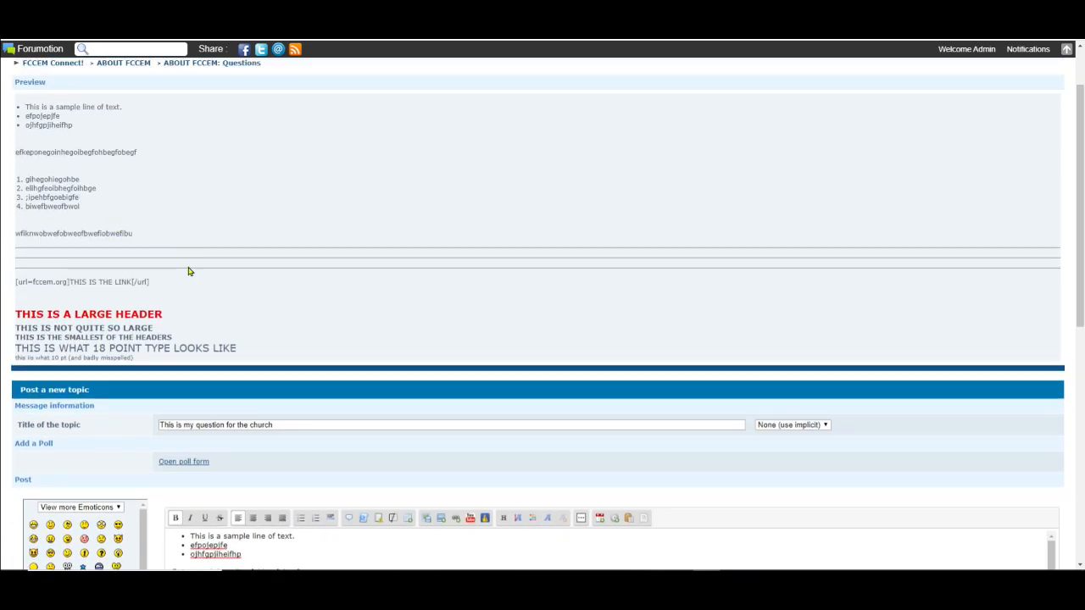
pyautogui.scroll(-2, 306, 445)
pyautogui.scroll(-4, 306, 445)
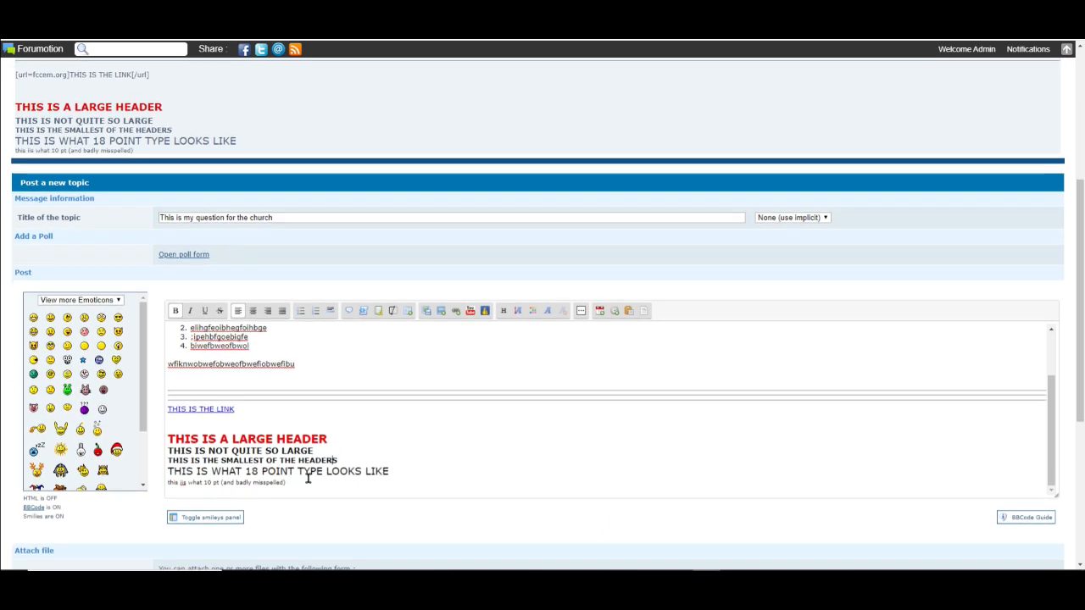
# Colour the word "LARGE" in the "THIS IS A LARGE HEADER" line blue.
pyautogui.moveTo(233, 436); pyautogui.dragTo(273, 434)
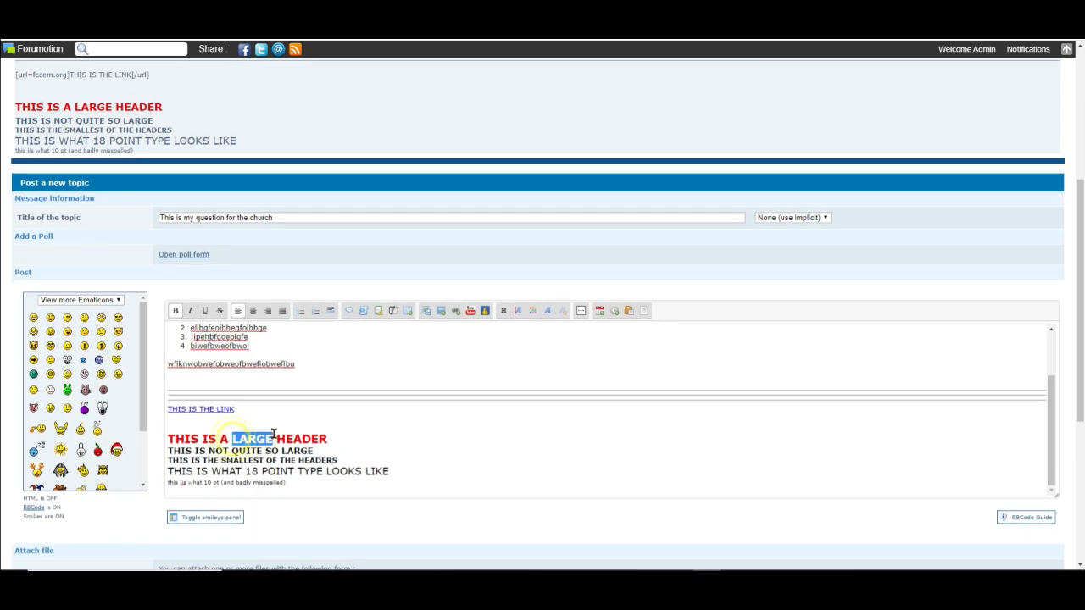
pyautogui.click(532, 313)
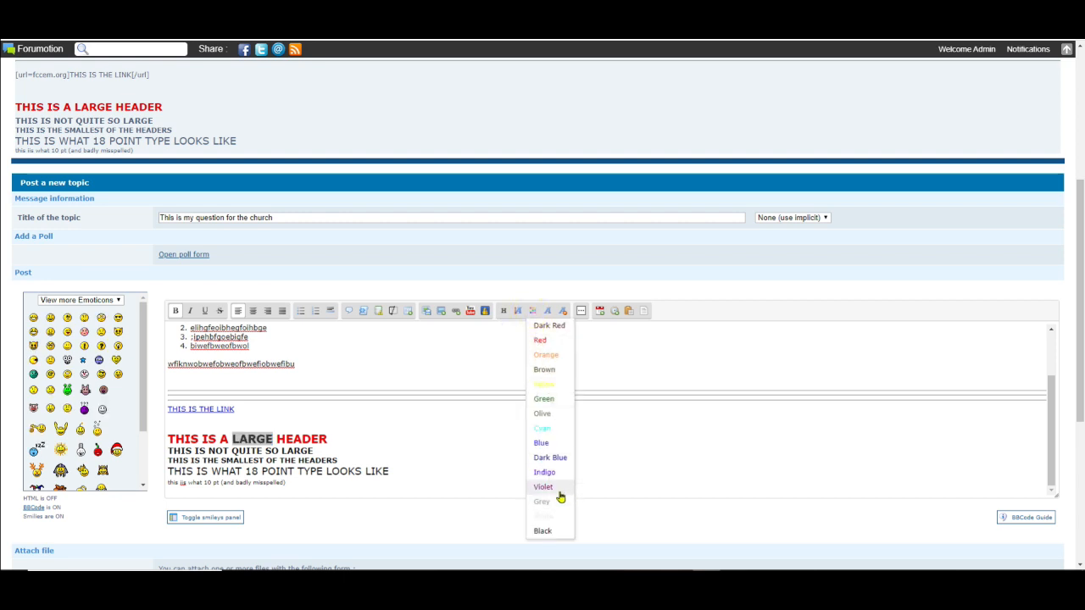
pyautogui.click(541, 444)
pyautogui.click(589, 468)
# Preview the topic with the recoloured header, send it to the forum and view the posted message.
pyautogui.scroll(-2, 605, 460)
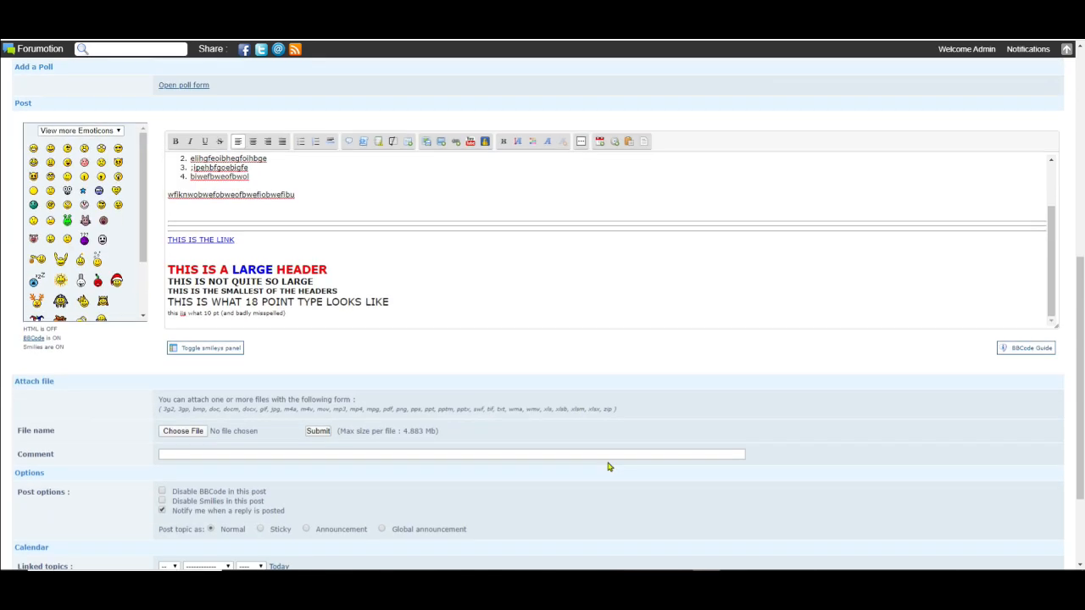
pyautogui.scroll(5, 616, 469)
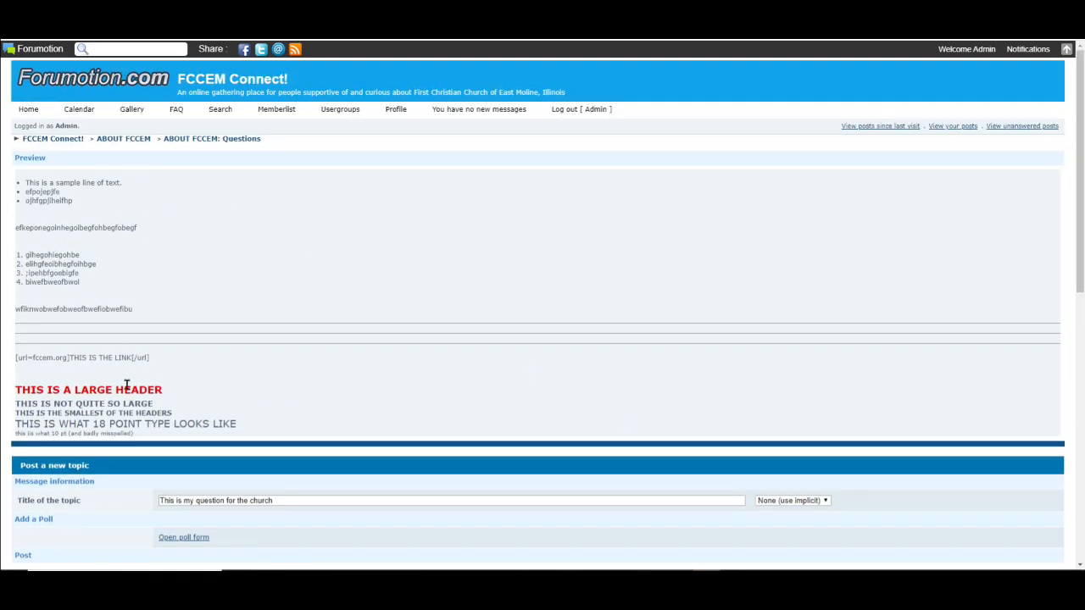
pyautogui.scroll(-10, 493, 309)
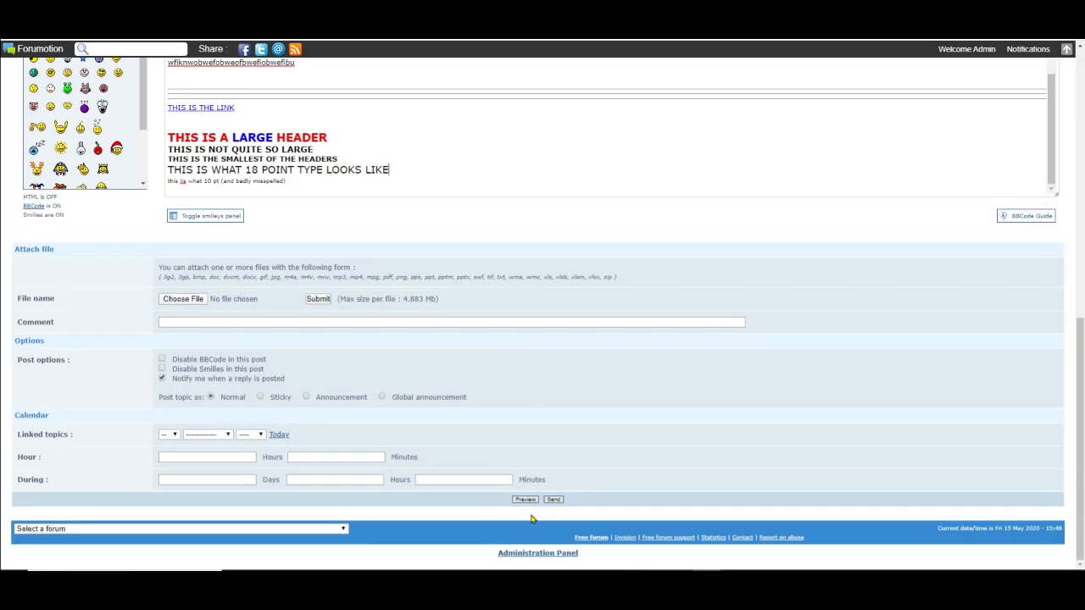
pyautogui.click(525, 501)
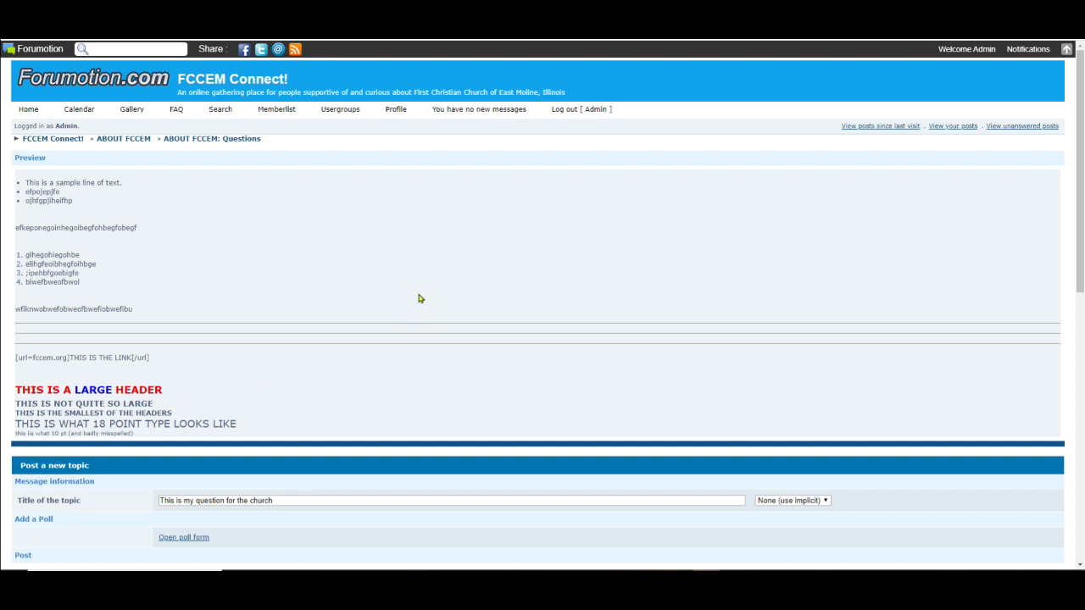
pyautogui.scroll(-1, 427, 288)
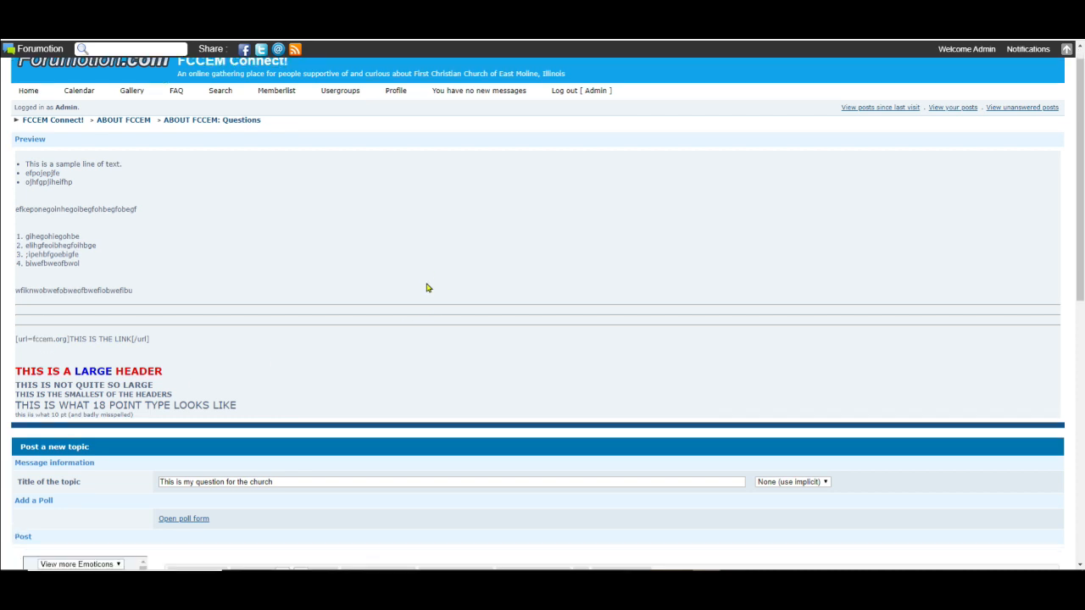
pyautogui.scroll(-6, 428, 288)
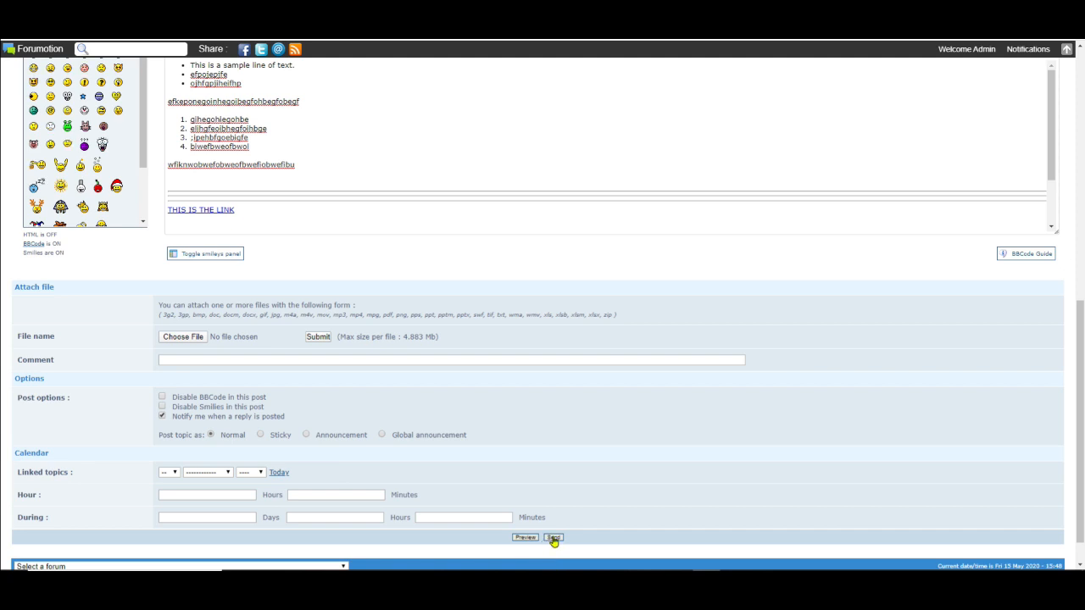
pyautogui.click(554, 539)
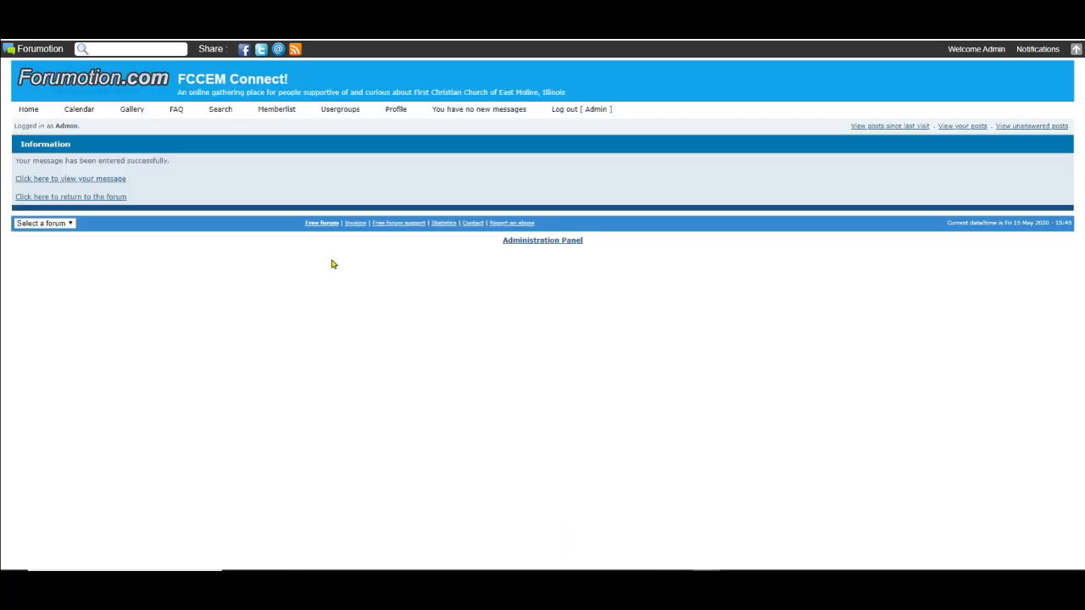
pyautogui.scroll(3, 186, 262)
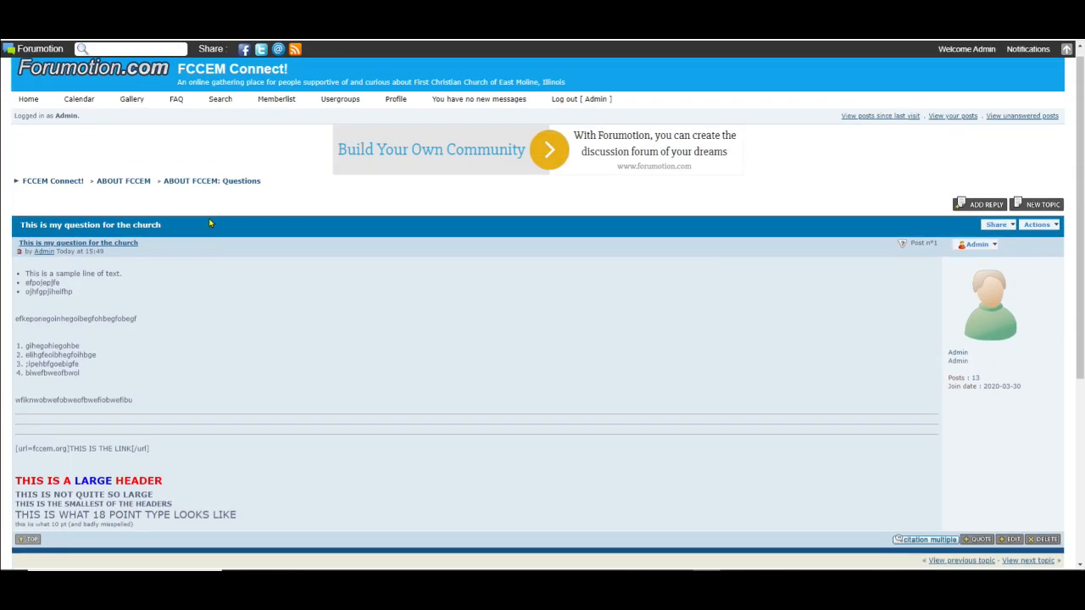
# Return to the forum index and open the topic "This is my question for the church" in "ABOUT FCCEM: Questions".
pyautogui.click(125, 81)
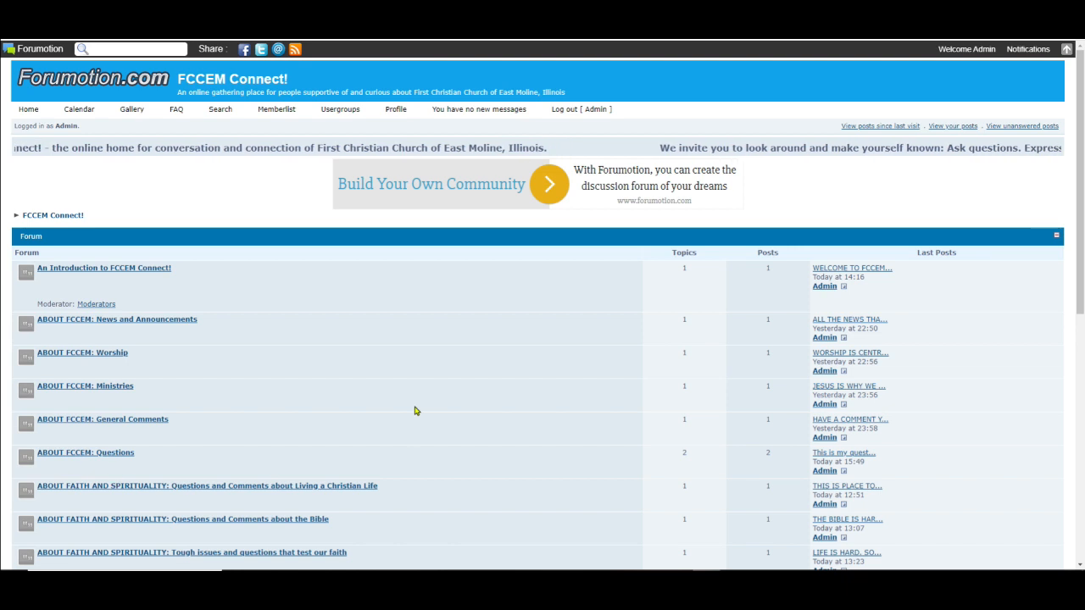
pyautogui.scroll(-2, 763, 331)
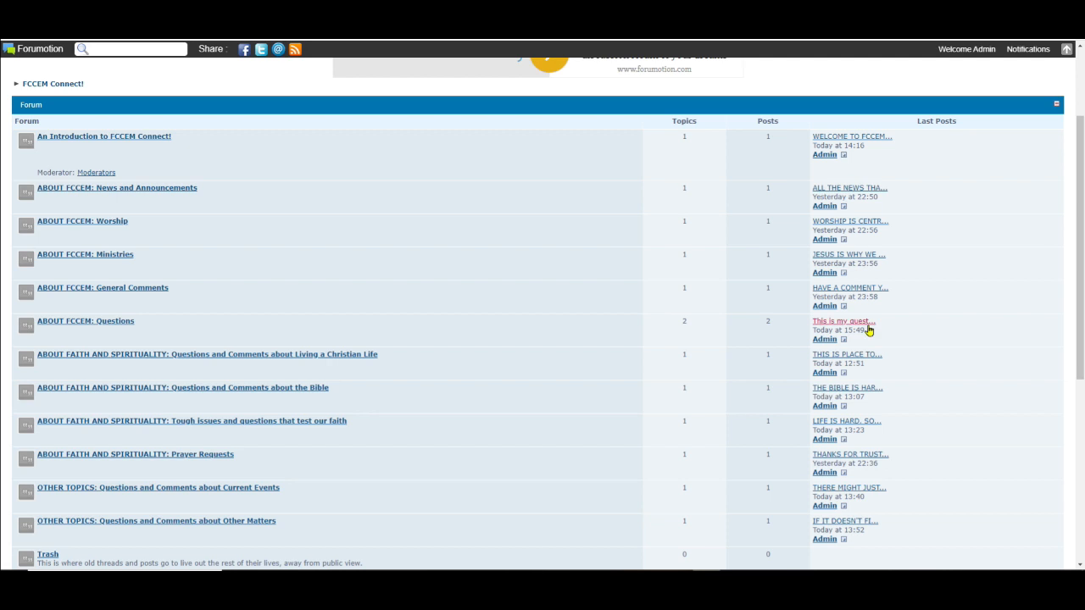
pyautogui.click(70, 327)
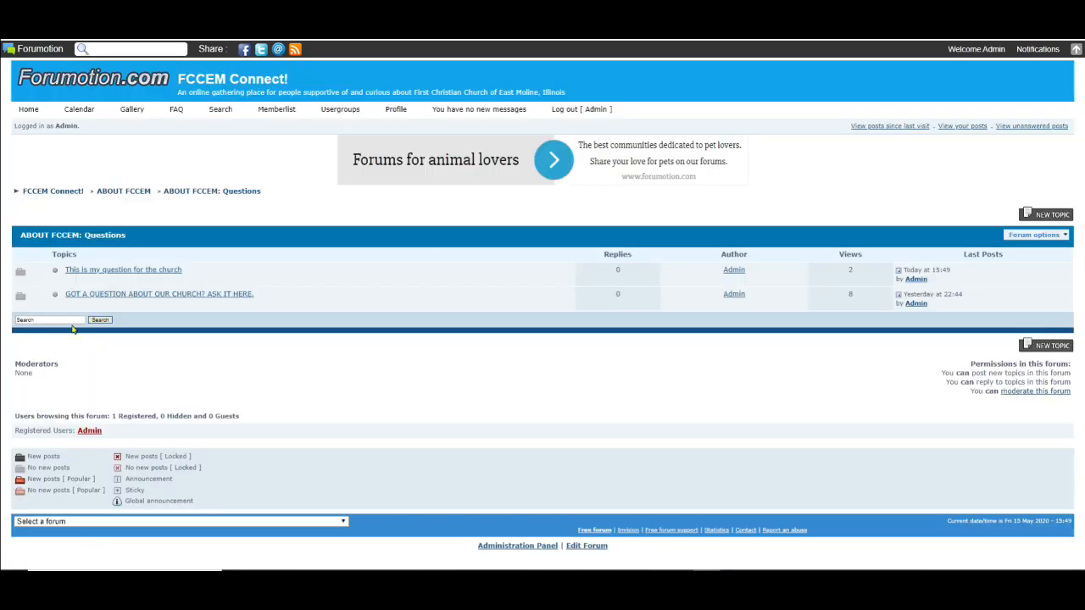
pyautogui.click(130, 271)
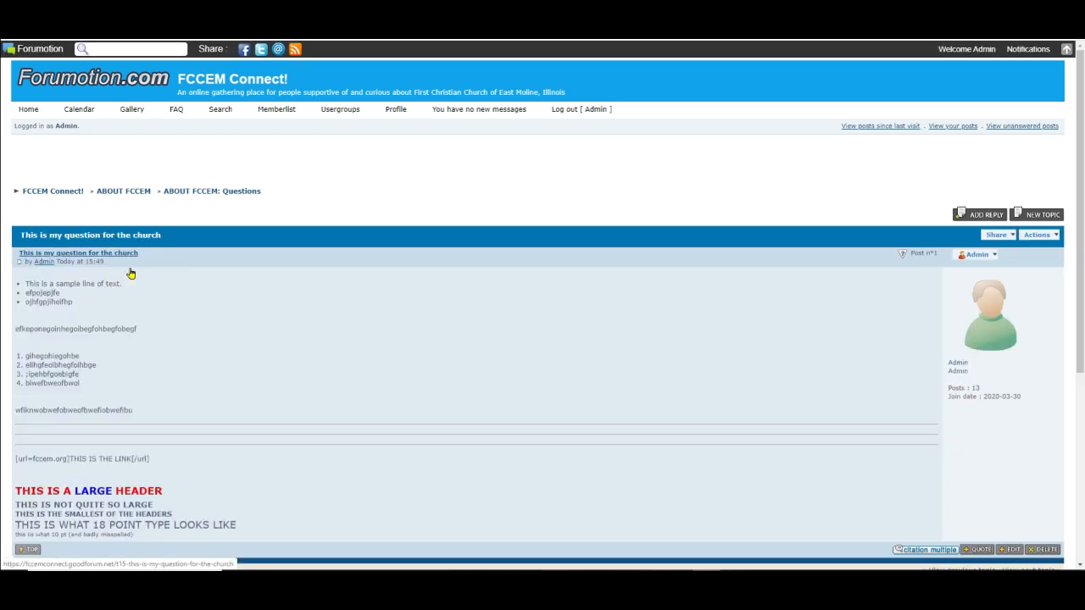
pyautogui.scroll(-2, 188, 261)
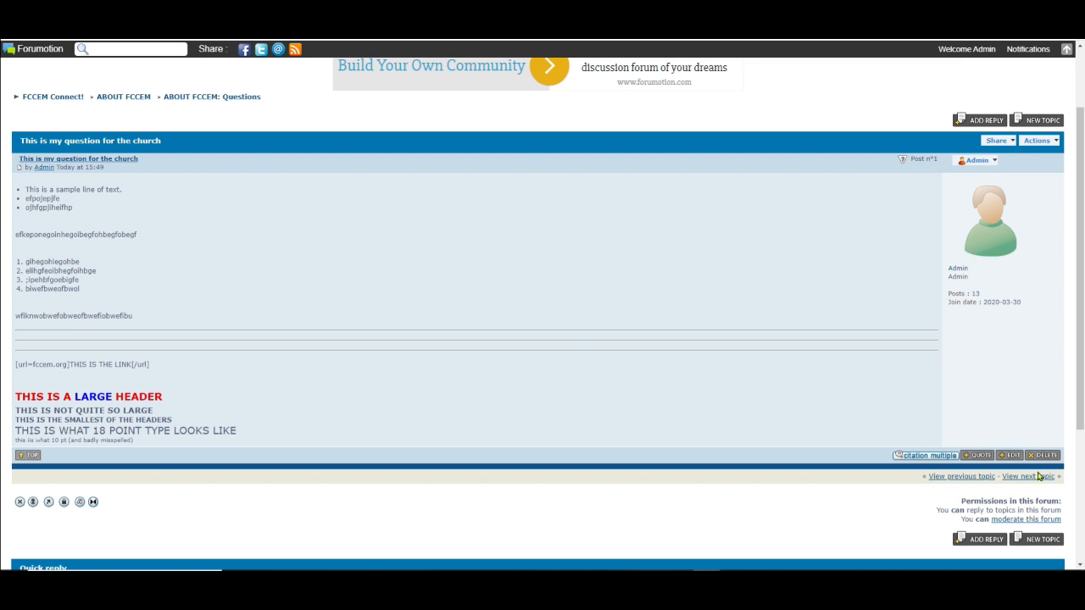
# Open the posted message for editing, review its text and post options, and return to the topic without changing anything.
pyautogui.click(1013, 456)
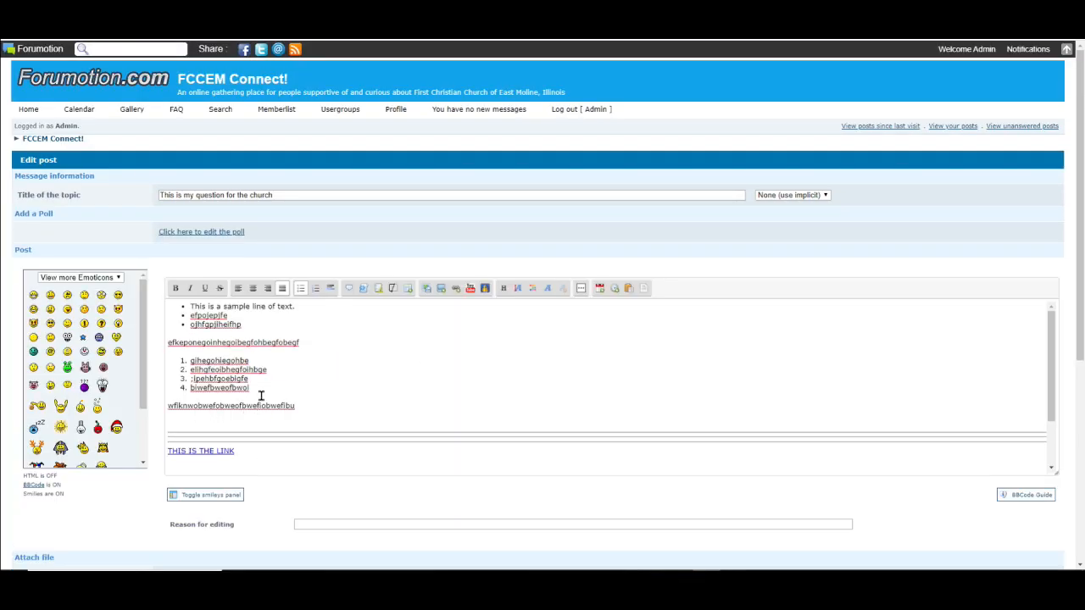
pyautogui.scroll(-3, 262, 385)
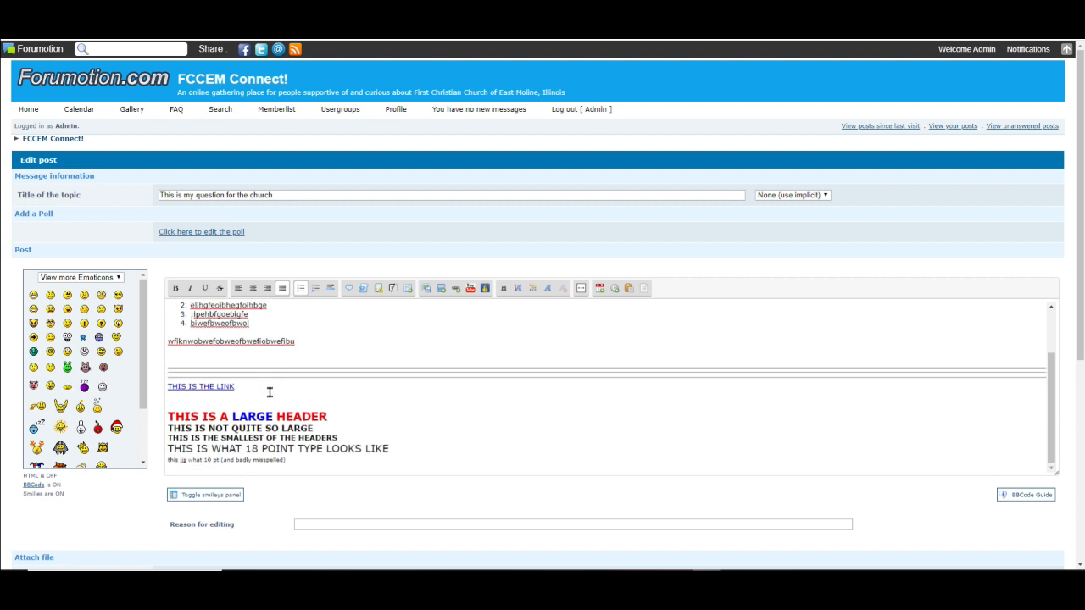
pyautogui.scroll(-1, 267, 386)
pyautogui.scroll(-3, 460, 331)
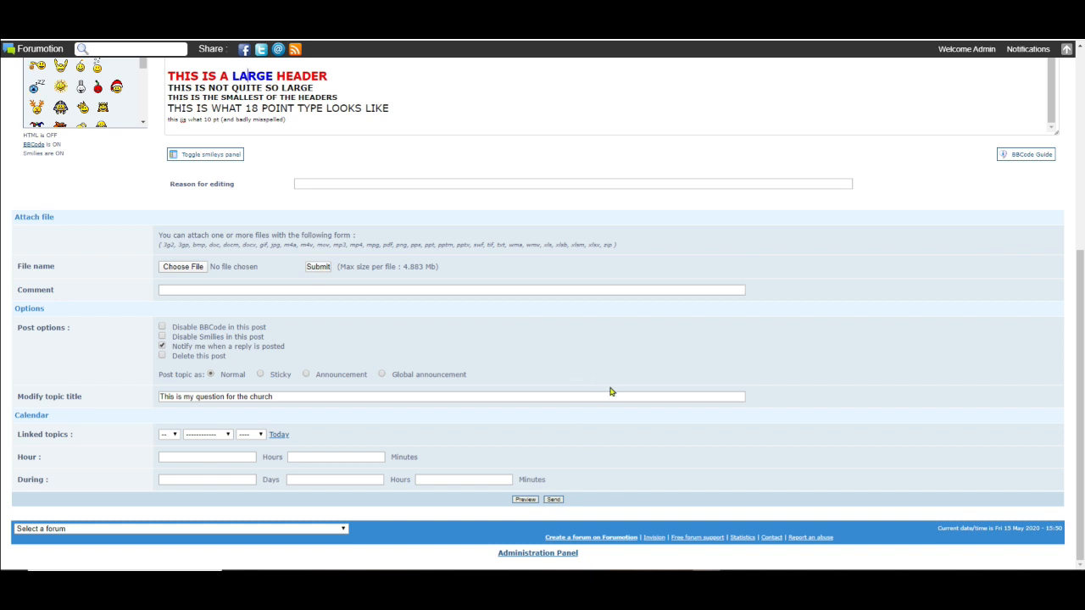
pyautogui.scroll(4, 611, 390)
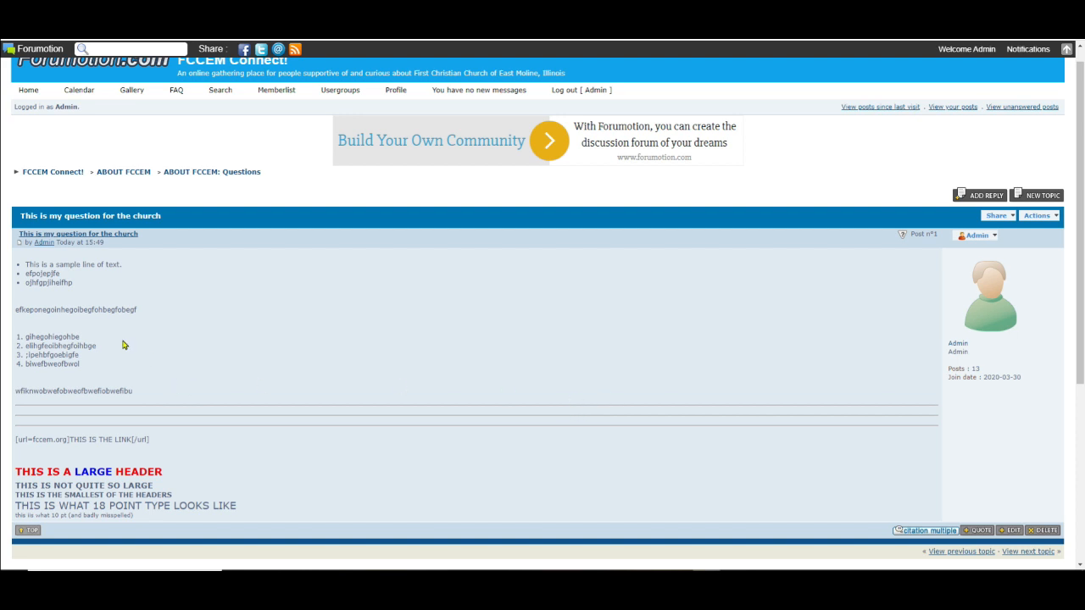
# Delete the "This is my question for the church" post and return to the Questions forum.
pyautogui.click(1042, 532)
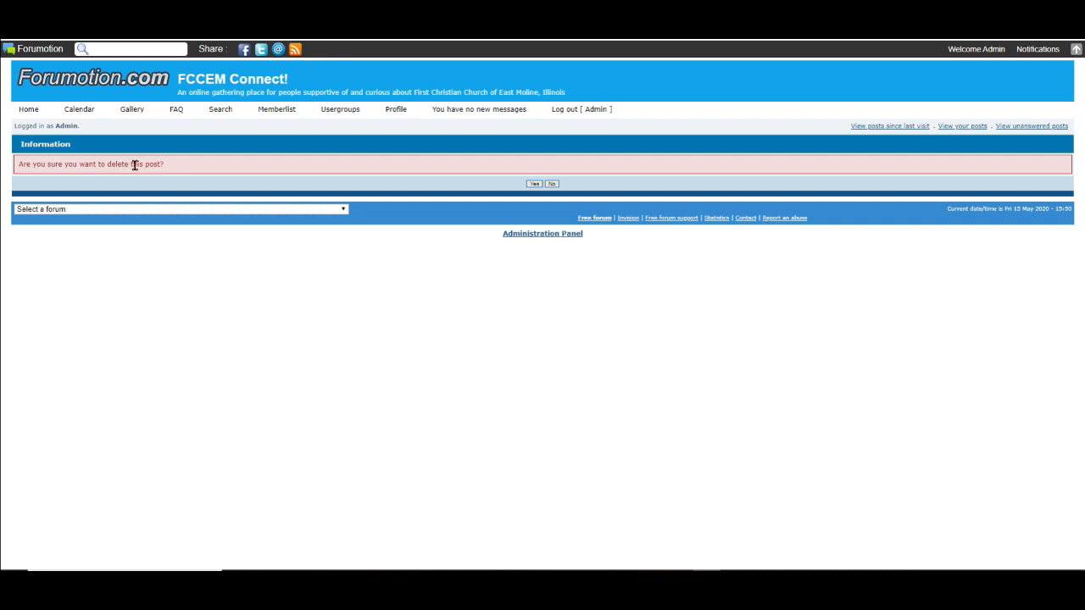
pyautogui.click(534, 185)
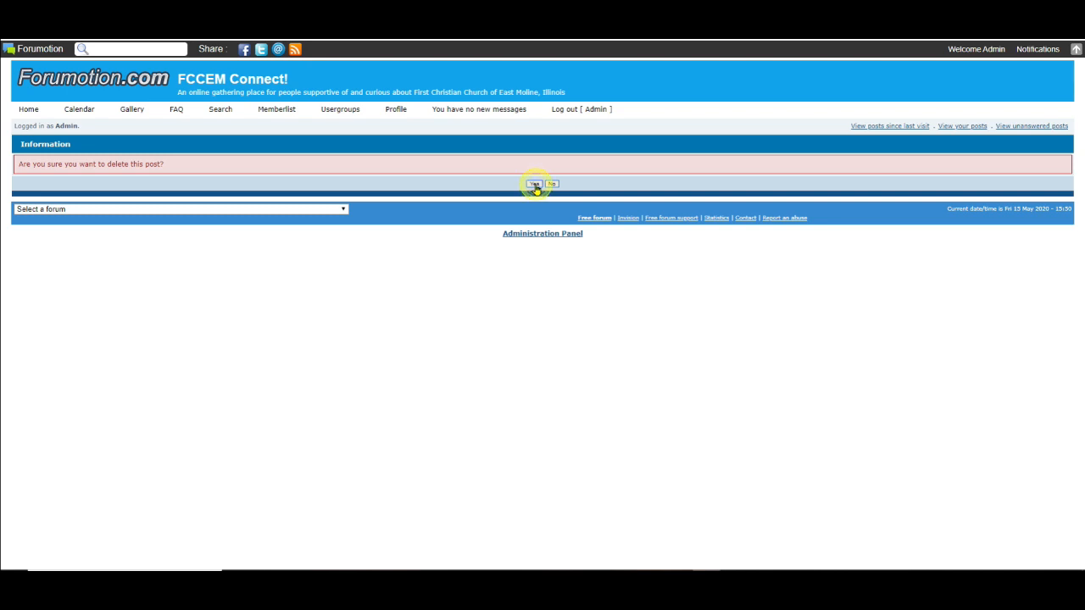
pyautogui.click(54, 179)
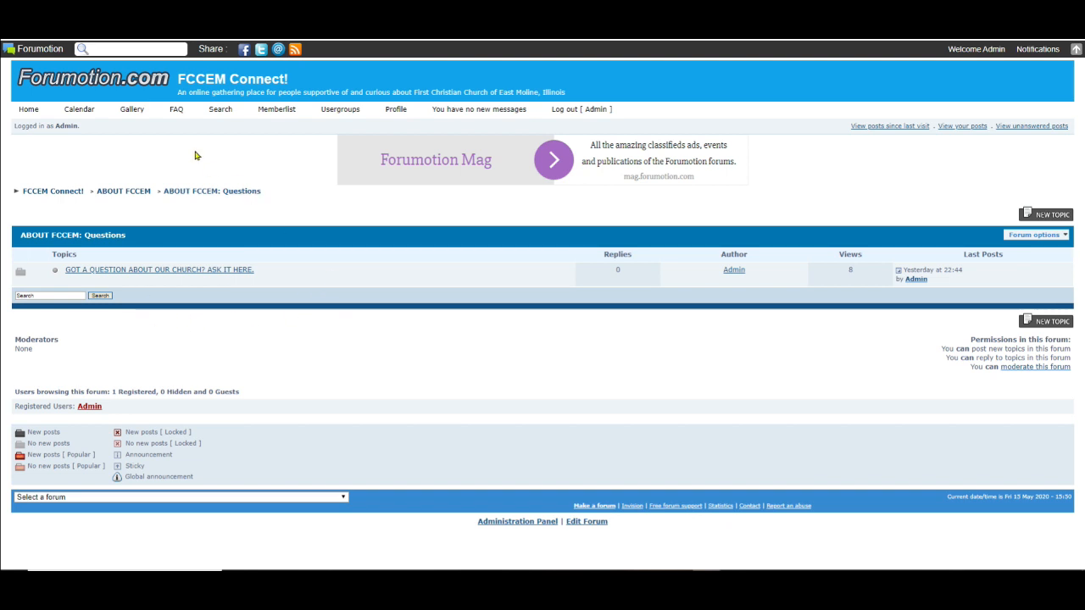
# Go back to the forum index and look over the forums with their topic counts, post counts and last posts.
pyautogui.click(100, 83)
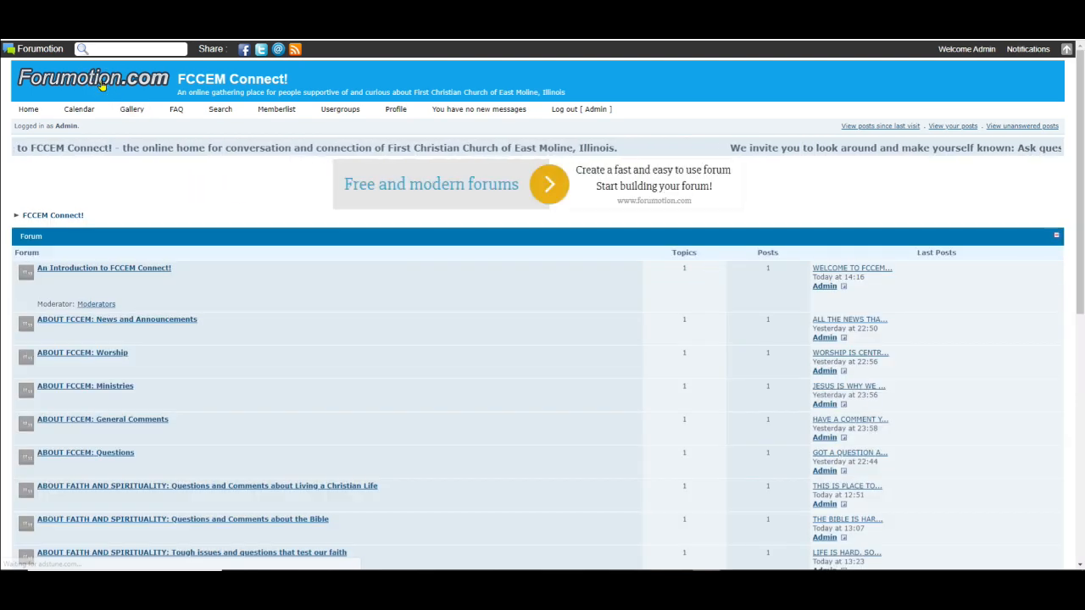
pyautogui.scroll(-2, 516, 290)
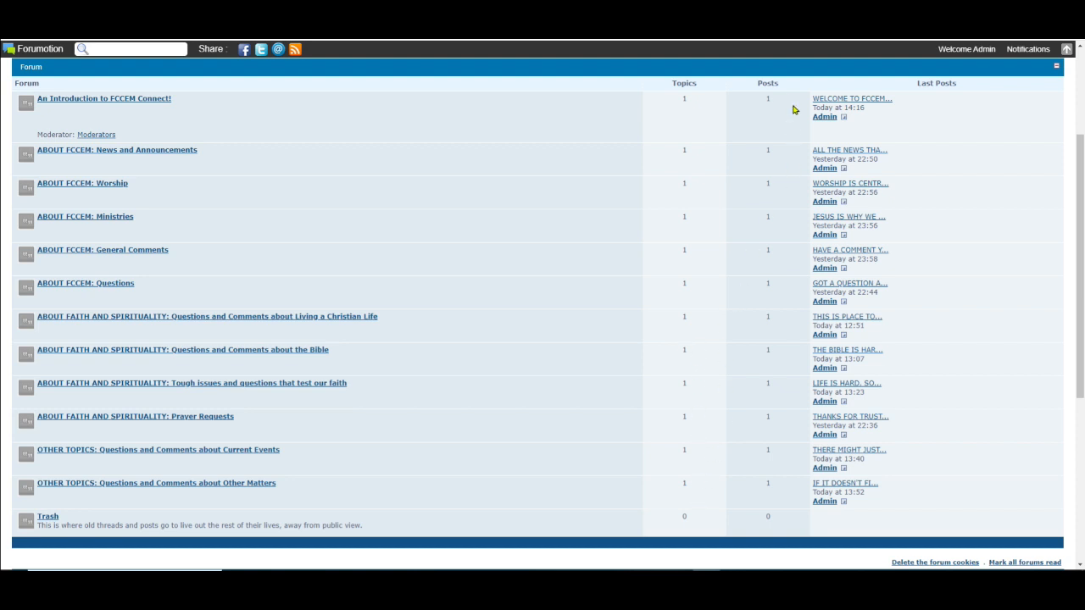
pyautogui.scroll(-2, 755, 393)
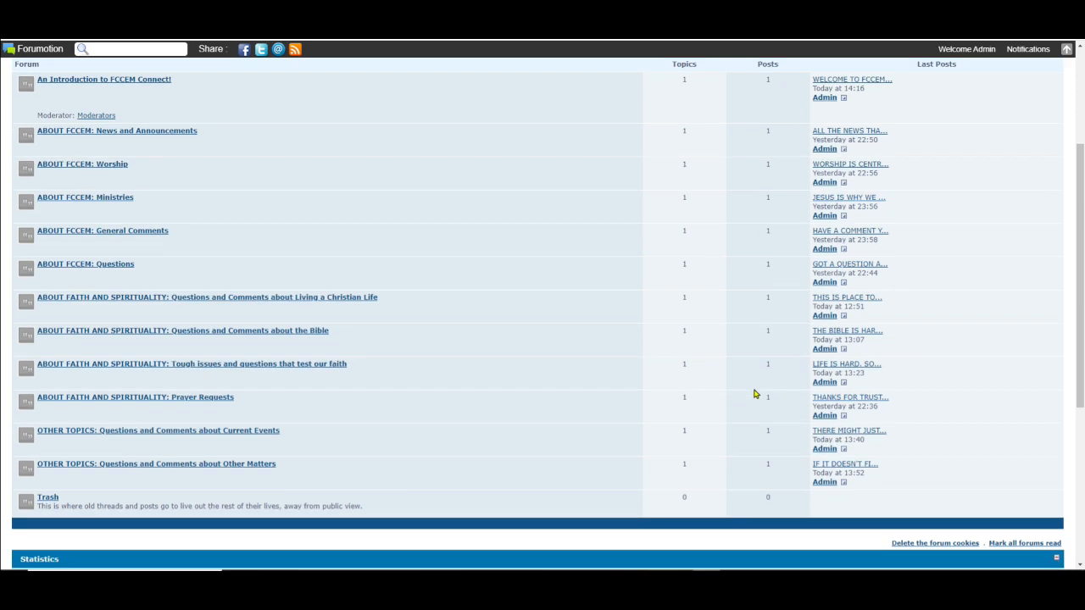
pyautogui.scroll(3, 719, 401)
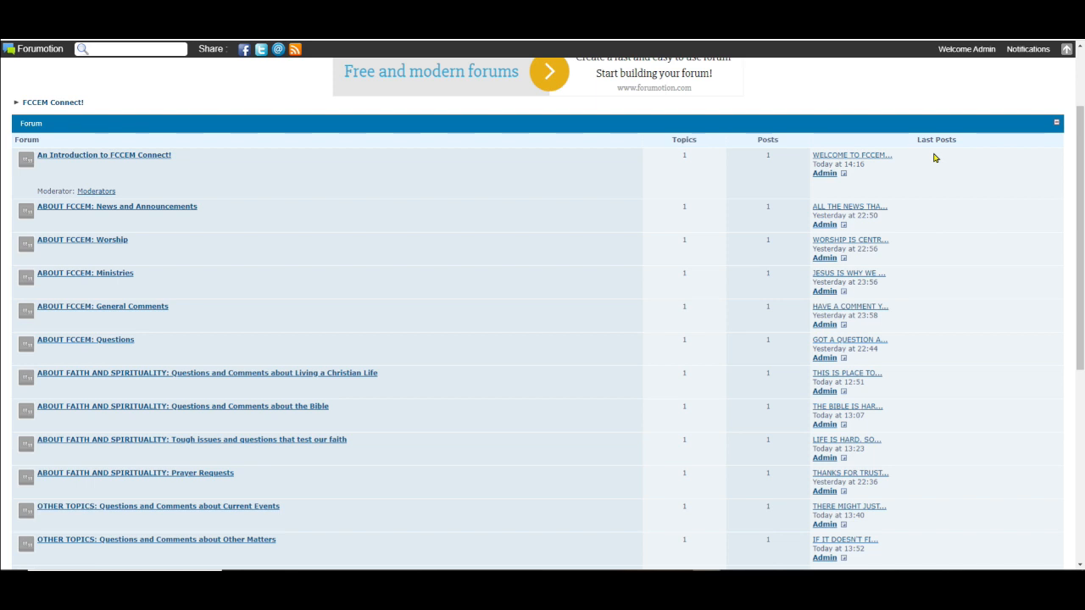